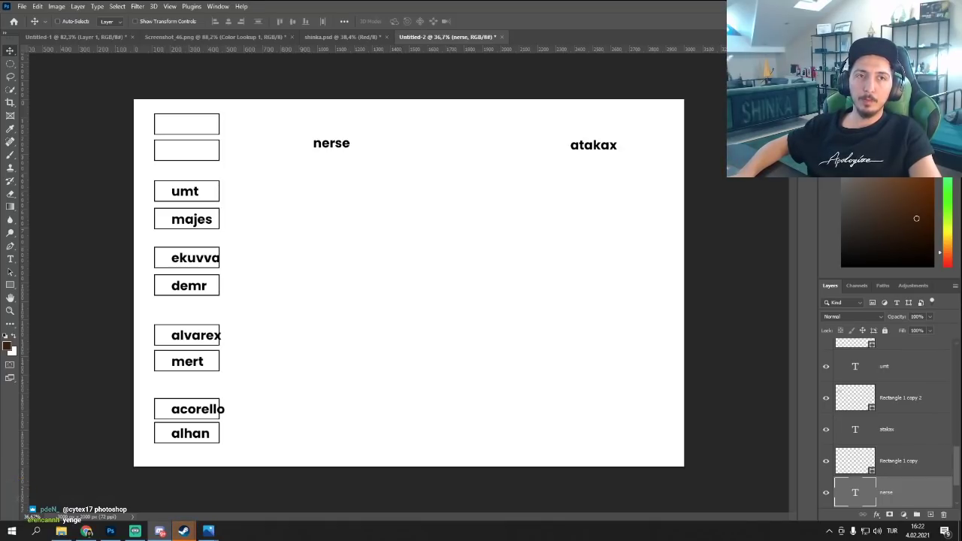
# Switch to Discord and view the yellow "Neyim Var Ki 2" cover enlarged in the yarışma-etap-2-2 channel.
pyautogui.hotkey('alt', 'Tab')
pyautogui.click(288, 324)
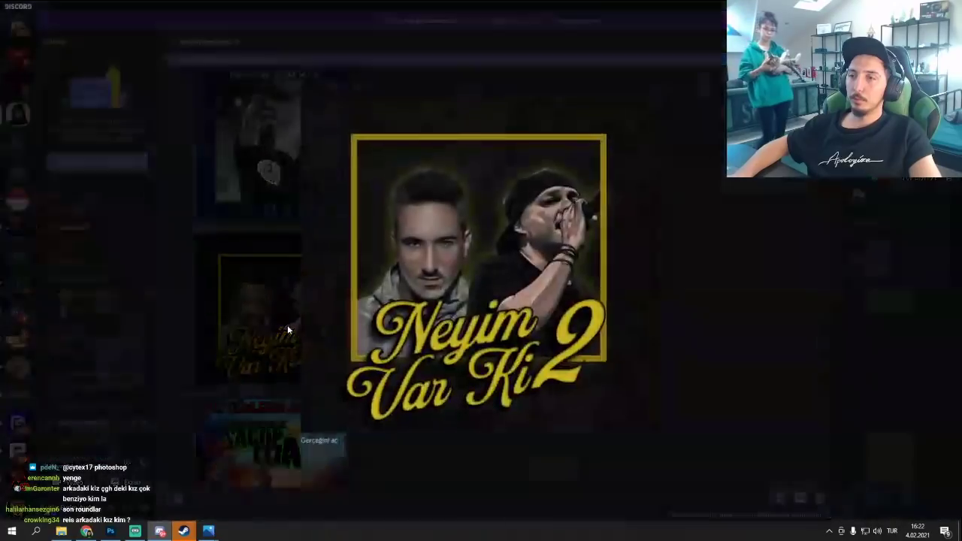
pyautogui.click(705, 295)
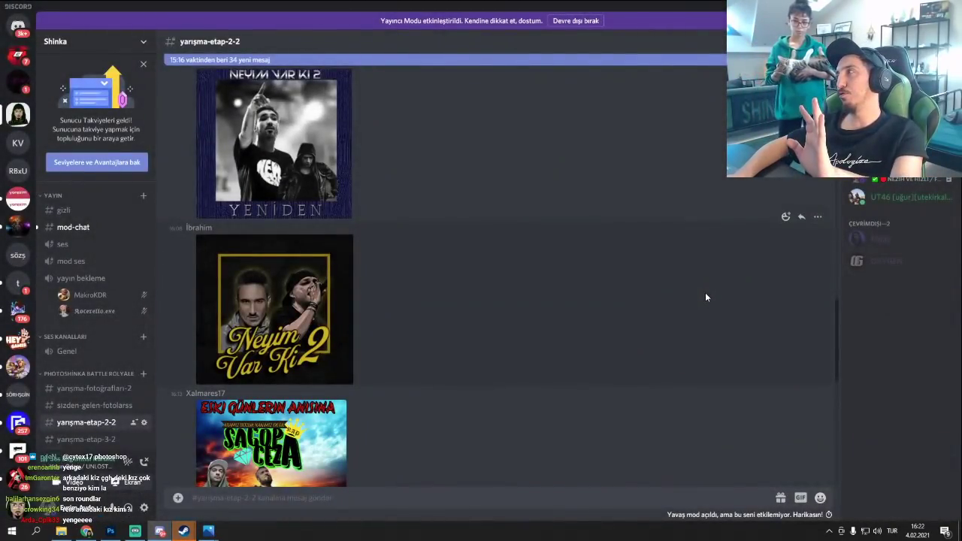
pyautogui.click(259, 338)
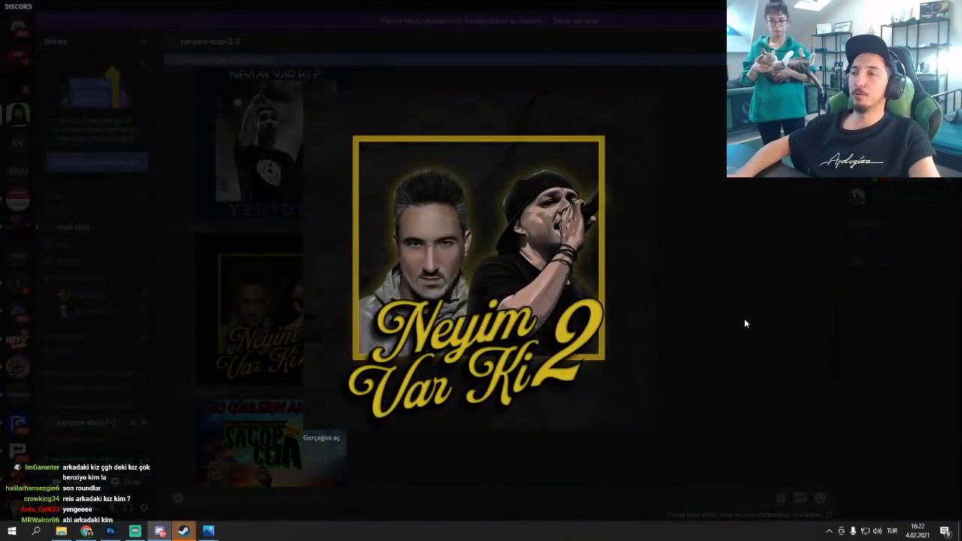
pyautogui.click(684, 193)
pyautogui.doubleClick(705, 7)
pyautogui.click(880, 19)
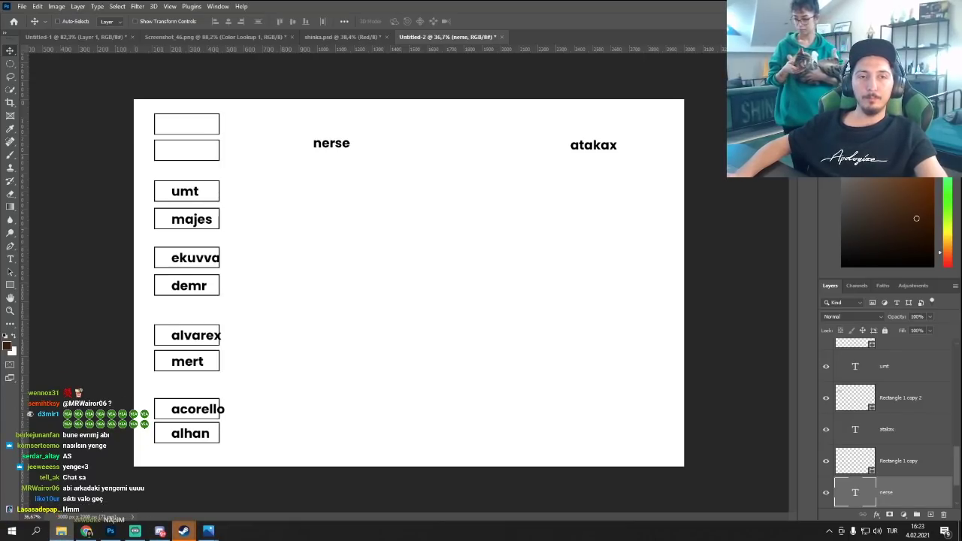
# Place the red "Unutulmayacak Günler" cover on the Photoshop canvas and enlarge it beneath the left contestant's label.
pyautogui.moveTo(414, 232); pyautogui.dragTo(379, 268)
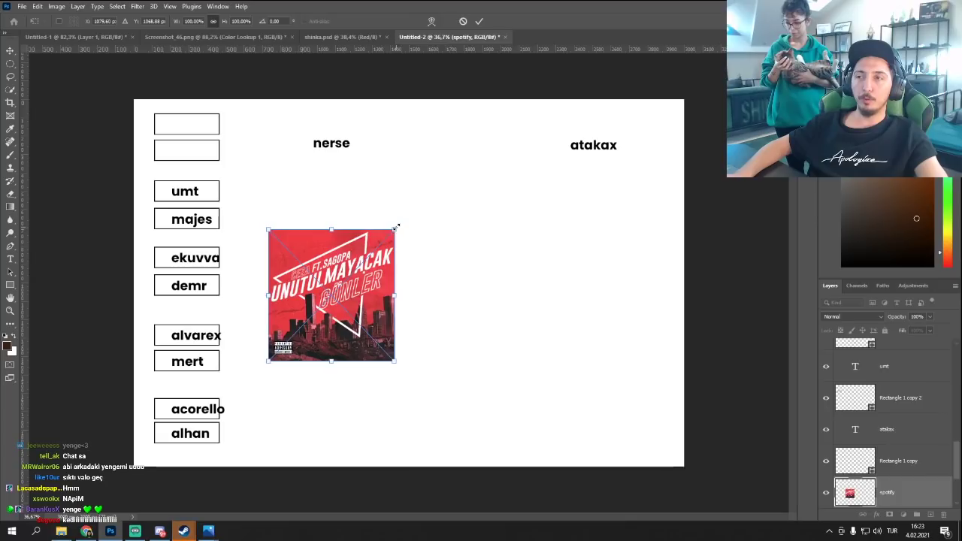
pyautogui.moveTo(393, 223); pyautogui.dragTo(470, 166)
pyautogui.moveTo(426, 230)
pyautogui.mouseDown()
pyautogui.moveTo(406, 258)
pyautogui.moveTo(421, 243)
pyautogui.mouseUp()
pyautogui.press('Return')
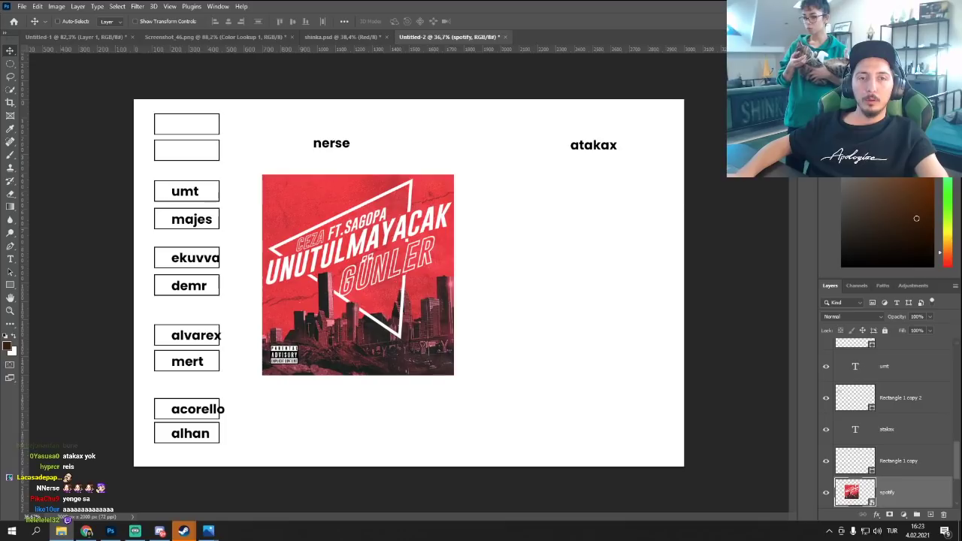
# Place the black "Hesaplanamayan Son" cover beside the red one, scaled to fit beneath the right contestant's label.
pyautogui.moveTo(601, 280); pyautogui.dragTo(533, 263)
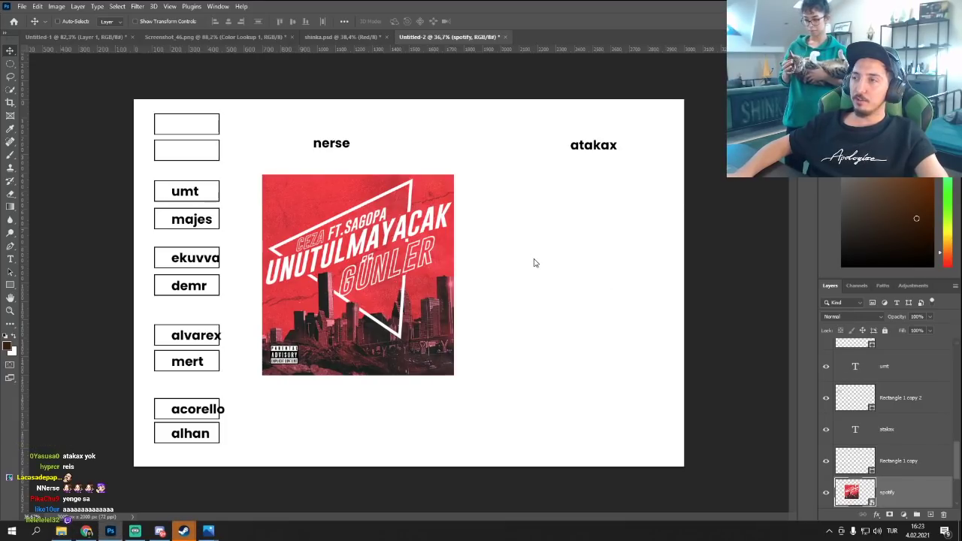
pyautogui.moveTo(664, 123); pyautogui.dragTo(675, 196)
pyautogui.moveTo(666, 249); pyautogui.dragTo(677, 259)
pyautogui.press('Return')
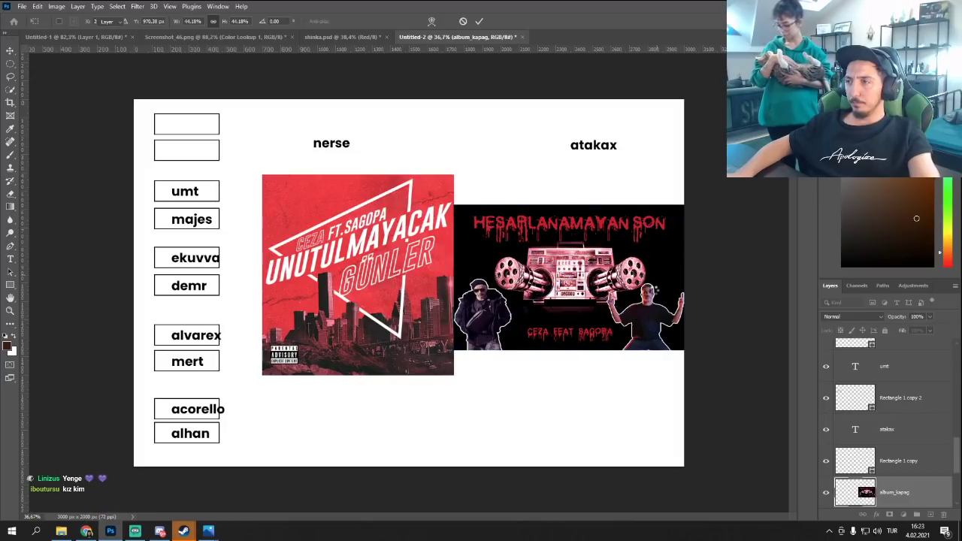
# Examine and compare the red and black album covers at closer range.
pyautogui.scroll(3, 508, 250)
pyautogui.scroll(1, 555, 261)
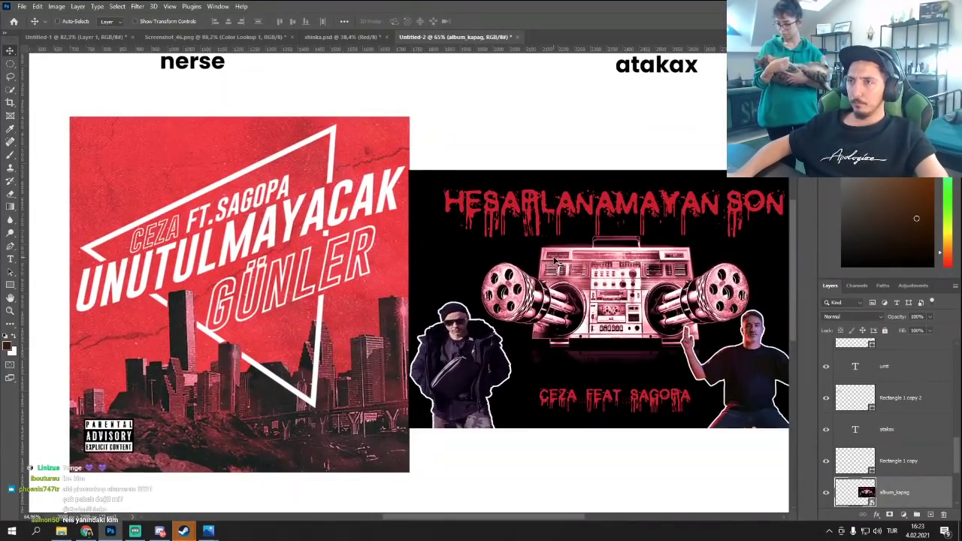
pyautogui.scroll(-6, 559, 278)
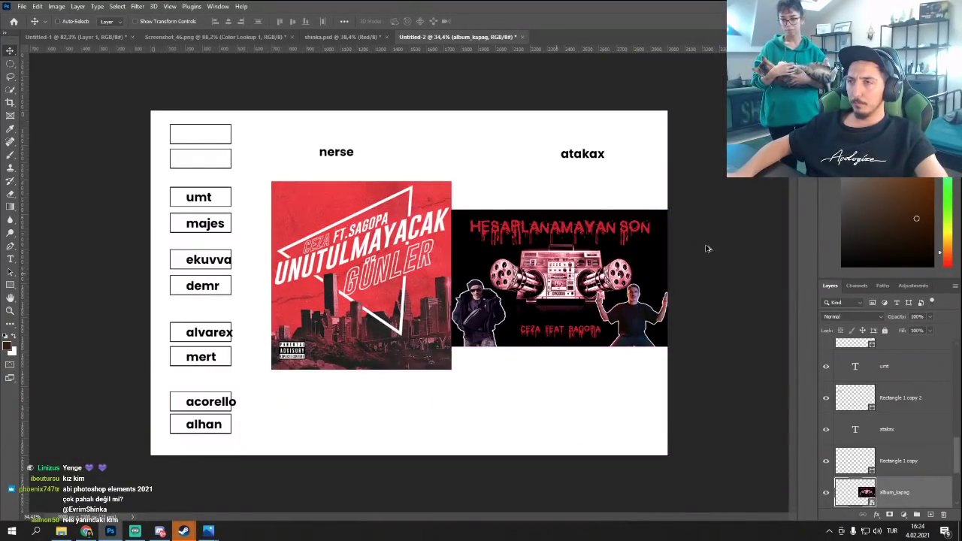
pyautogui.scroll(5, 686, 247)
pyautogui.scroll(2, 602, 259)
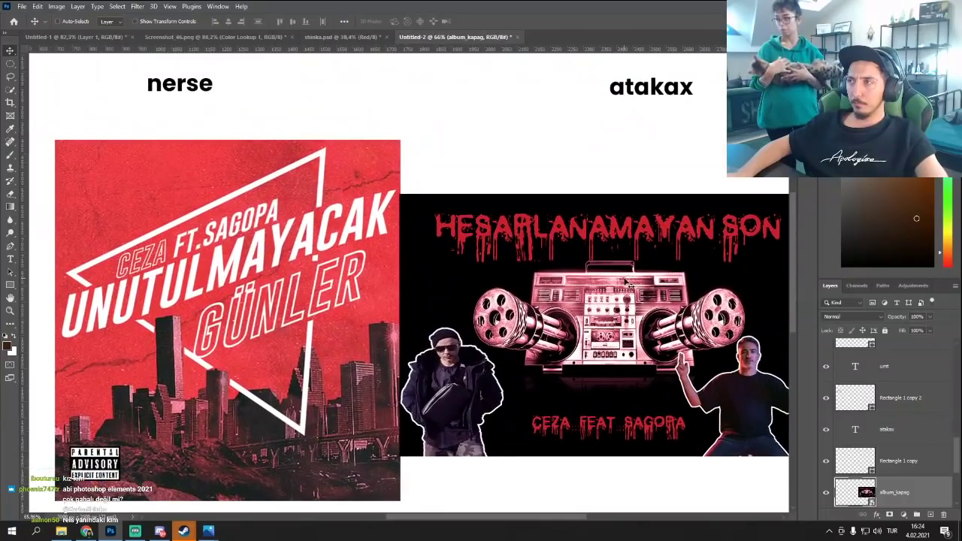
pyautogui.scroll(-2, 624, 280)
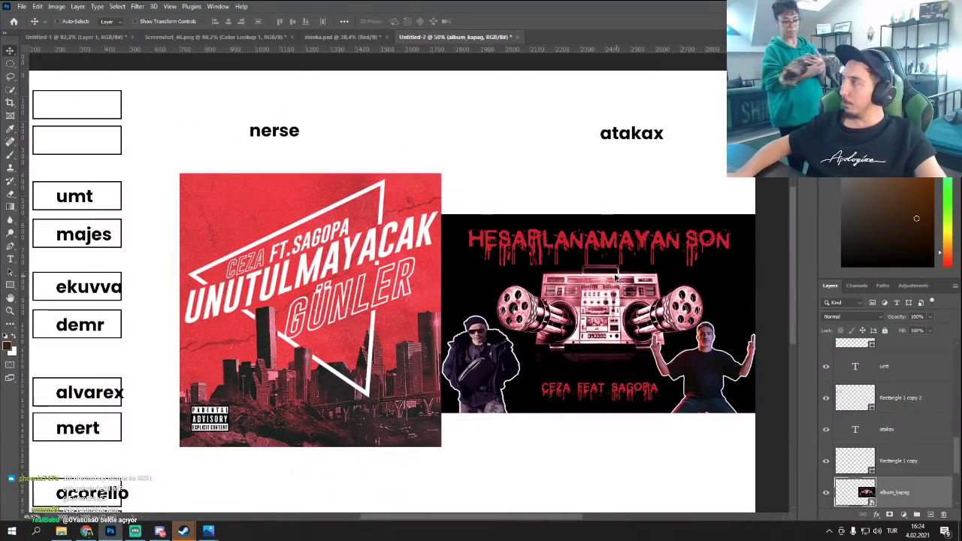
pyautogui.scroll(1, 616, 278)
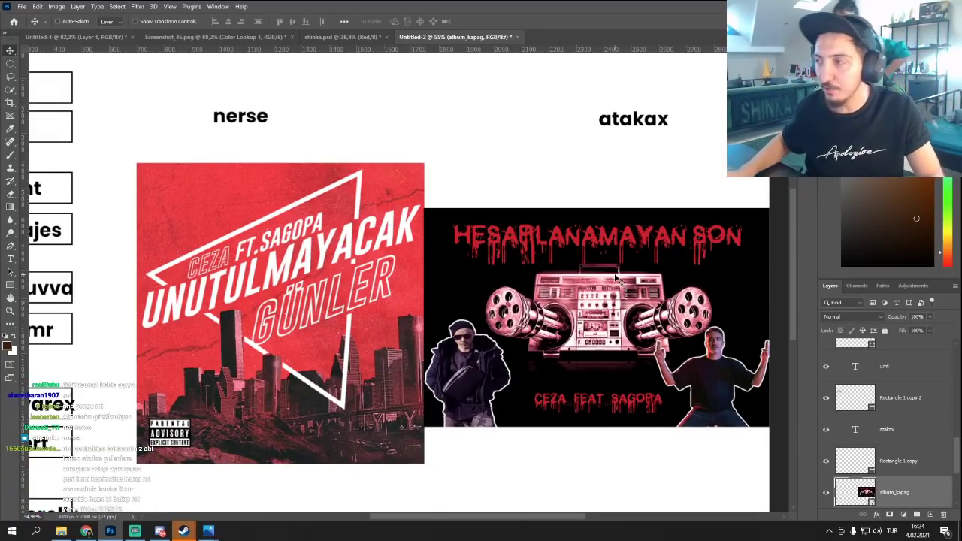
pyautogui.scroll(-2, 466, 196)
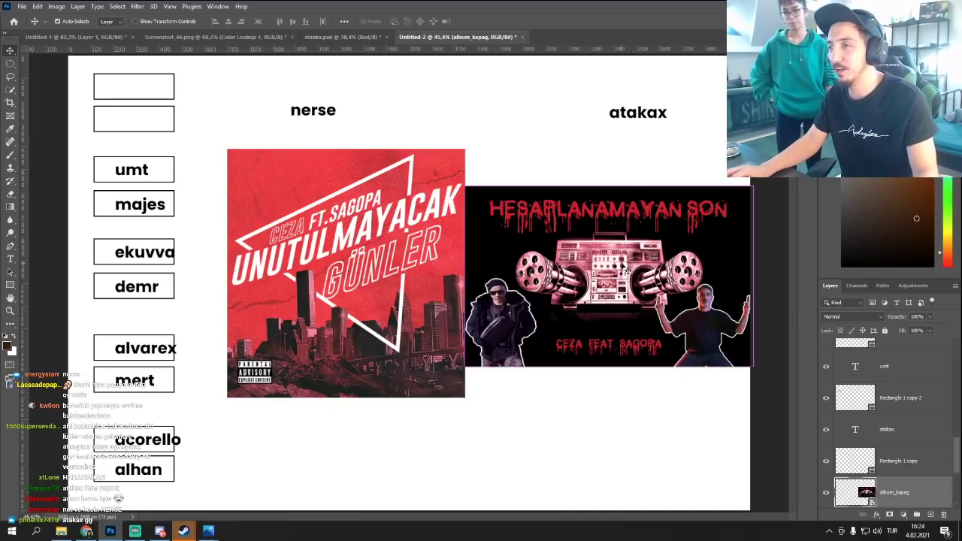
# Delete the black "Hesaplanamayan Son" cover and the contestant label above it.
pyautogui.press('Delete')
pyautogui.click(647, 119)
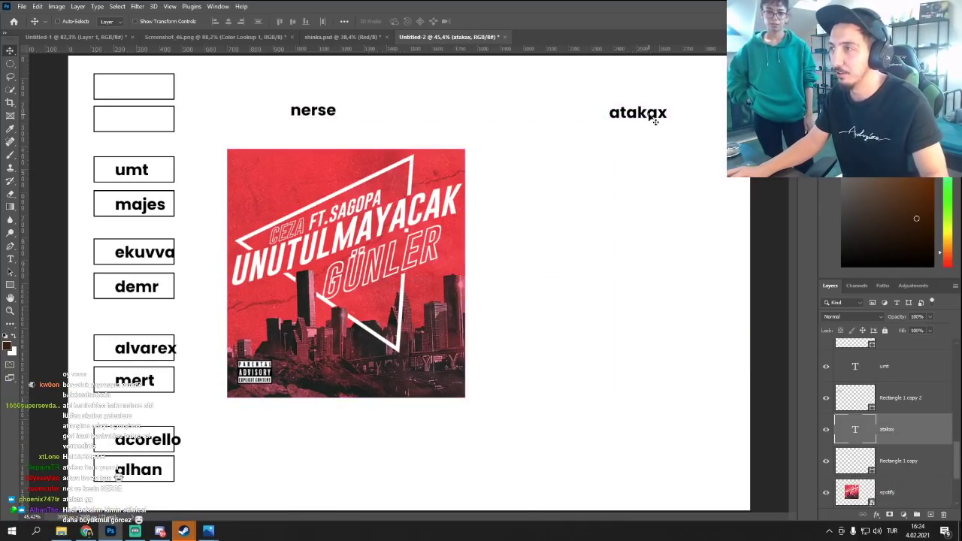
pyautogui.press('Delete')
# Shrink the red "Unutulmayacak Günler" cover to a thumbnail and place it directly right of the winning contestant's label.
pyautogui.click(357, 256)
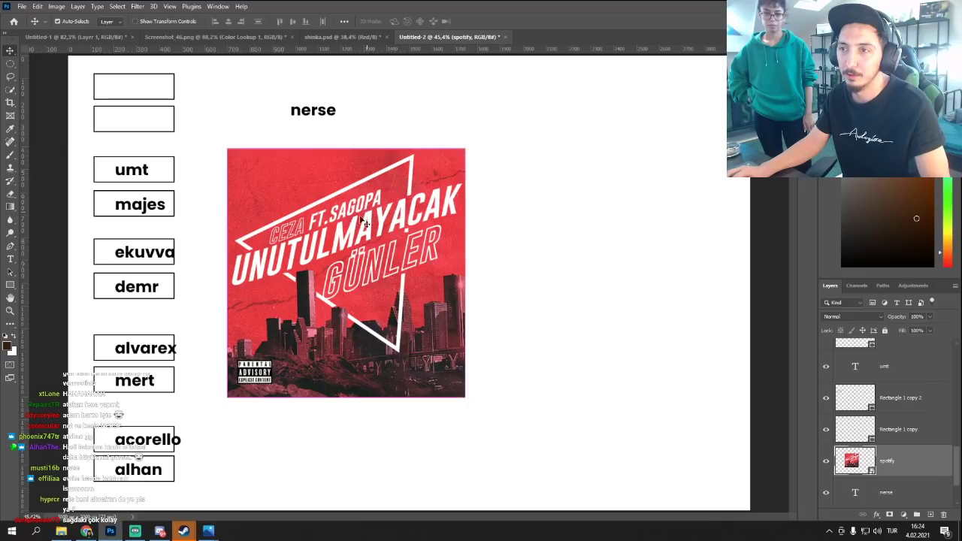
pyautogui.moveTo(357, 256)
pyautogui.mouseDown()
pyautogui.moveTo(358, 228)
pyautogui.moveTo(357, 250)
pyautogui.mouseUp()
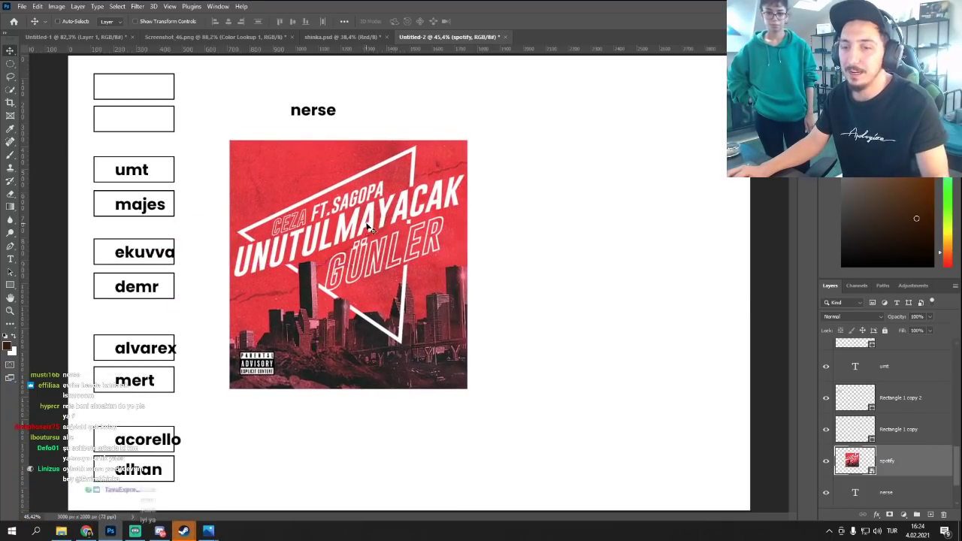
pyautogui.hotkey('ctrl', 't')
pyautogui.moveTo(465, 142); pyautogui.dragTo(295, 321)
pyautogui.moveTo(282, 360); pyautogui.dragTo(397, 117)
pyautogui.press('Return')
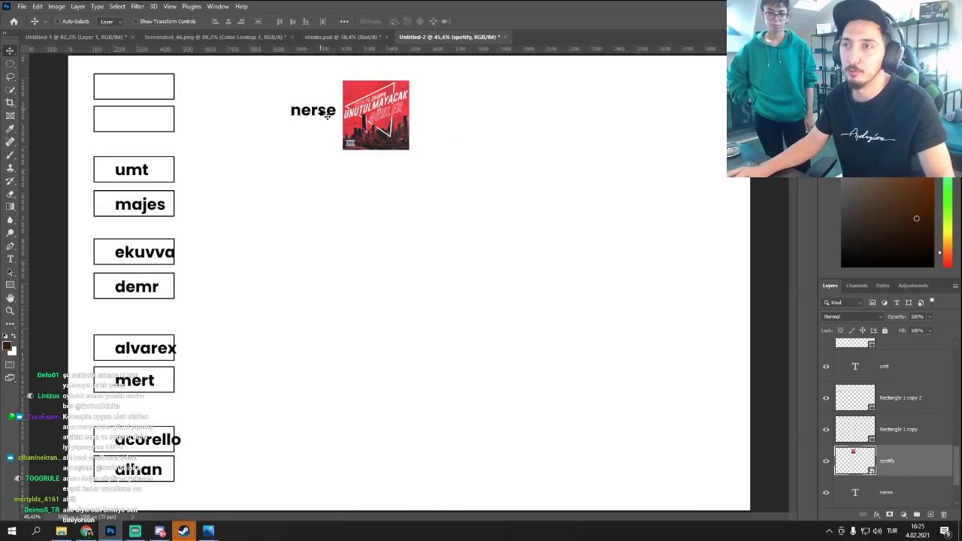
# Move the winning contestant's label and red cover thumbnail together, next to the first pair of bracket boxes.
pyautogui.click(312, 110)
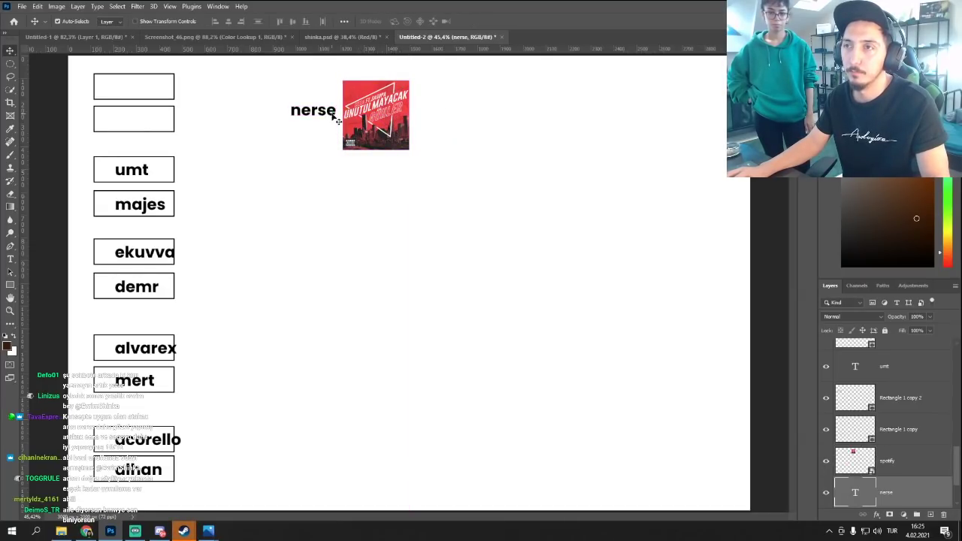
pyautogui.keyDown('shift'); pyautogui.click(387, 131); pyautogui.keyUp('shift')
pyautogui.moveTo(387, 131); pyautogui.dragTo(295, 123)
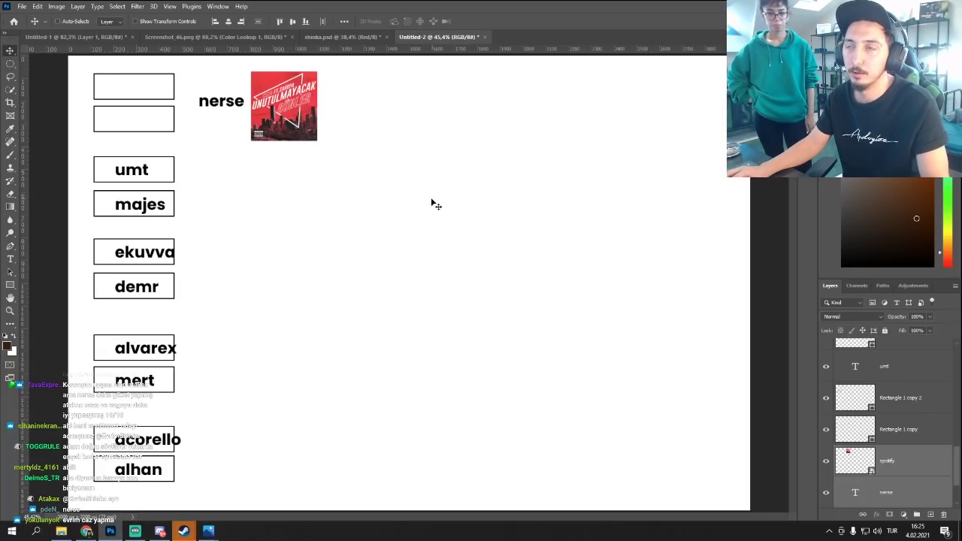
# Add the eliminated contestant's nickname as black text in the second bracket box and scale it to fit.
pyautogui.press('t')
pyautogui.click(129, 124)
pyautogui.write('motive')
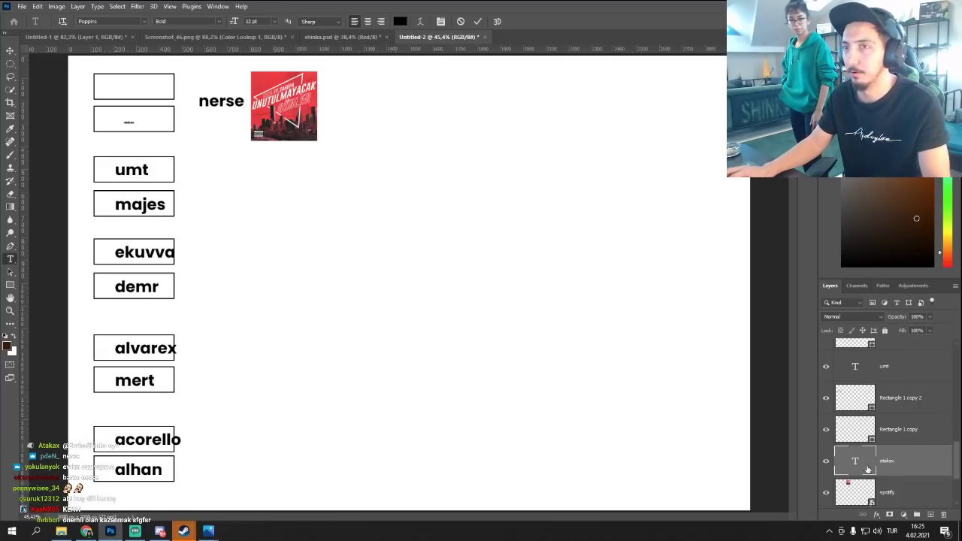
pyautogui.hotkey('ctrl', 't')
pyautogui.moveTo(134, 116)
pyautogui.mouseDown()
pyautogui.moveTo(171, 101)
pyautogui.moveTo(139, 117)
pyautogui.moveTo(147, 127)
pyautogui.mouseUp()
pyautogui.press('Return')
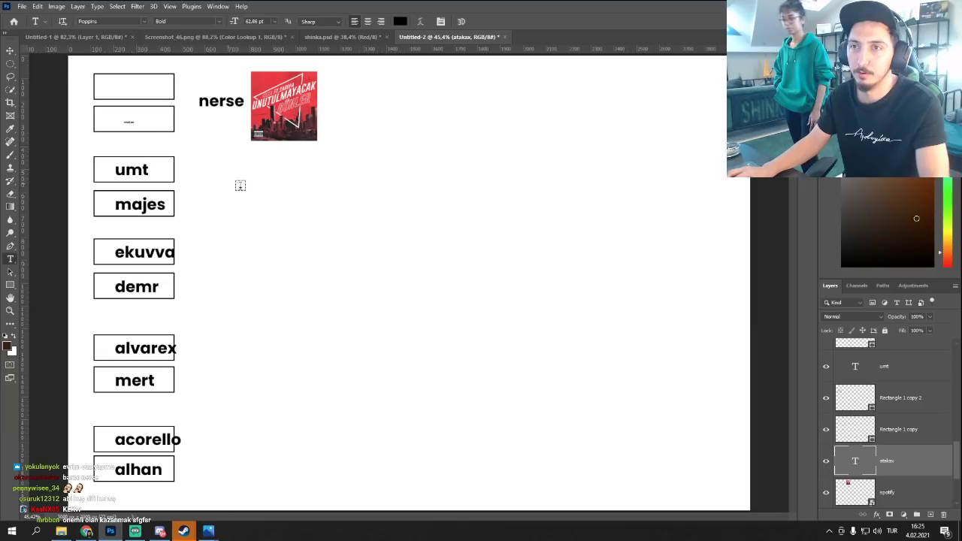
# Add a red "x" text and enlarge it over the eliminated contestant's name in the second bracket box.
pyautogui.click(319, 258)
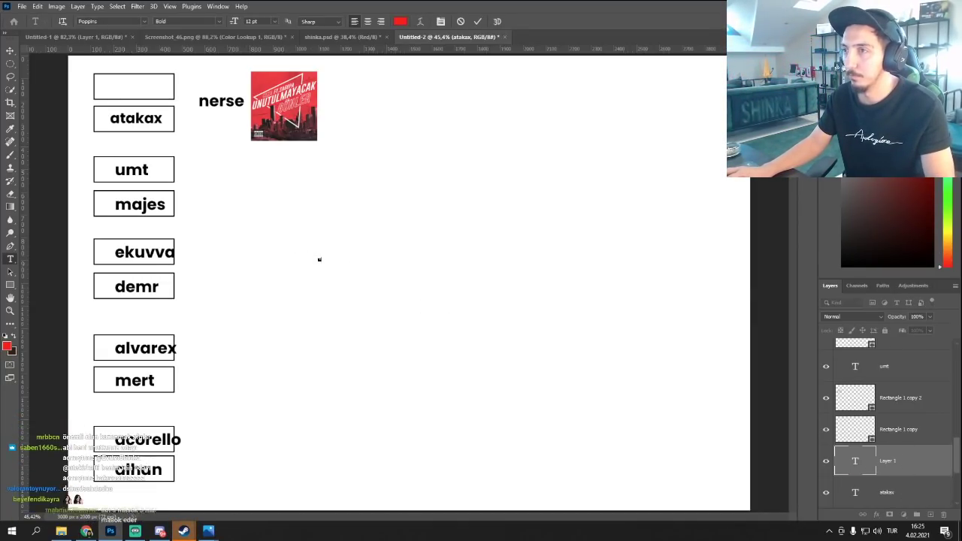
pyautogui.write('x')
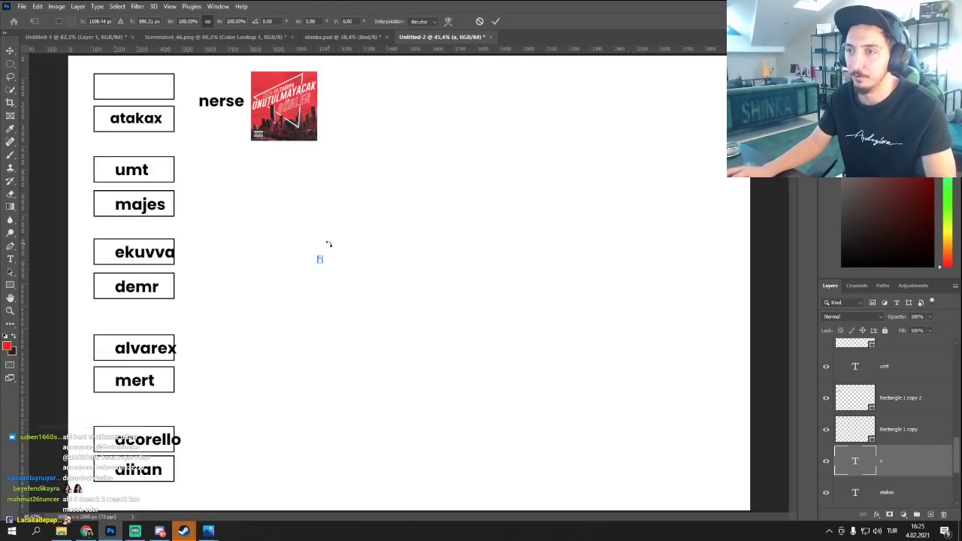
pyautogui.hotkey('ctrl', 't')
pyautogui.moveTo(335, 225); pyautogui.dragTo(156, 142)
pyautogui.press('Return')
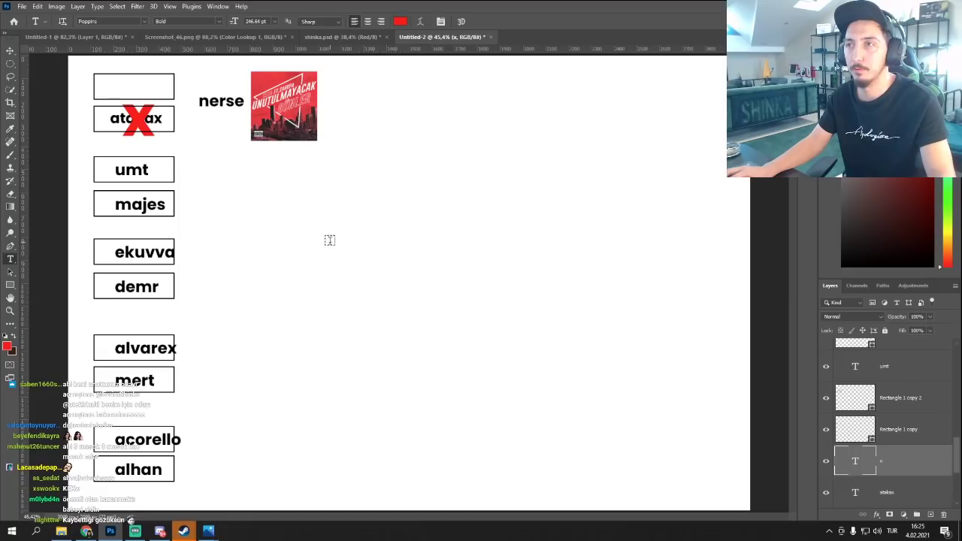
pyautogui.click(306, 217)
pyautogui.press('Escape')
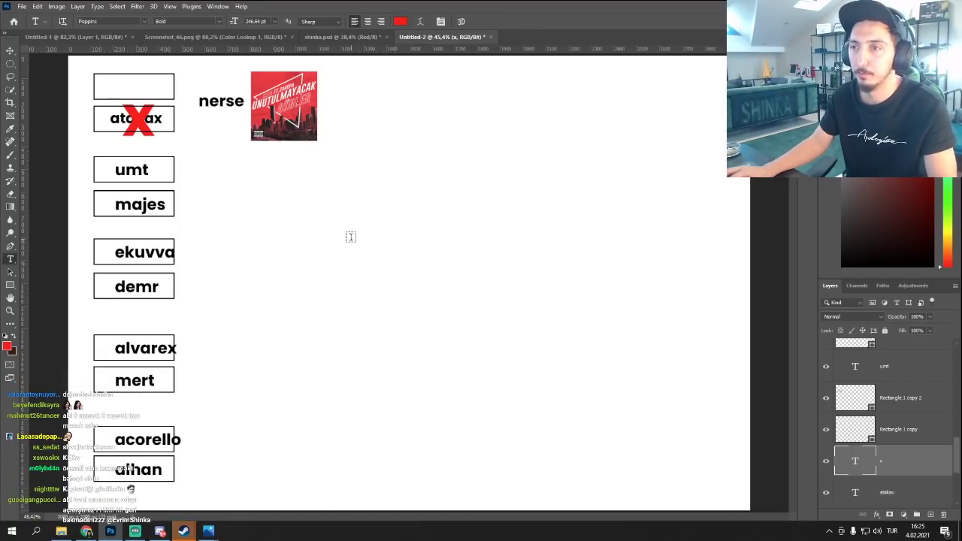
# Place the dark "Yeniden" cover scaled down in the middle of the page, with the third bracket box's label above it.
pyautogui.press('v')
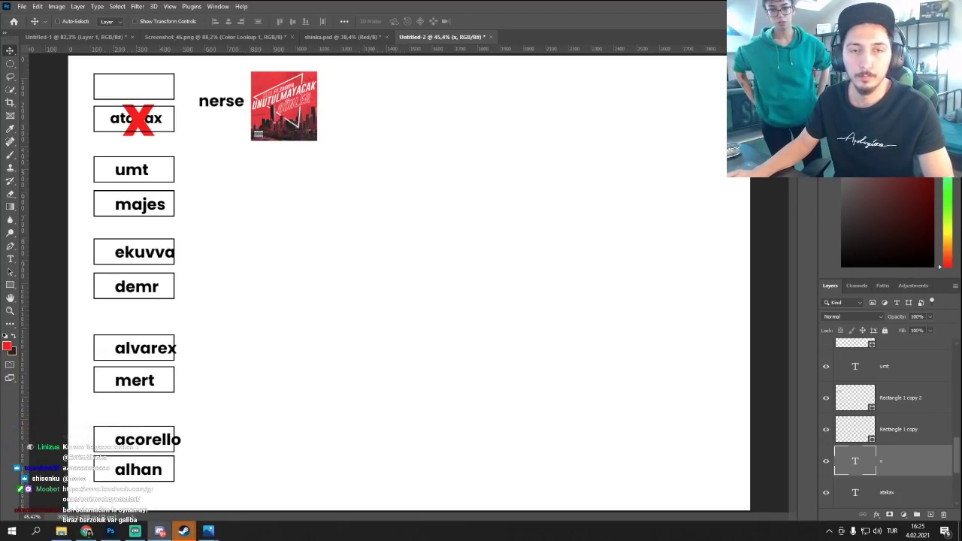
pyautogui.moveTo(354, 305); pyautogui.dragTo(365, 303)
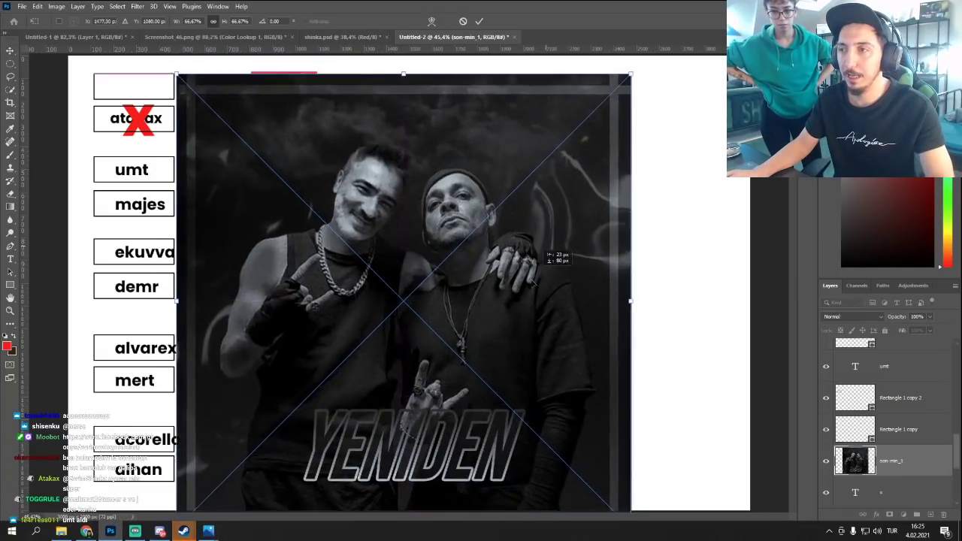
pyautogui.moveTo(622, 97); pyautogui.dragTo(449, 268)
pyautogui.moveTo(421, 316); pyautogui.dragTo(476, 223)
pyautogui.press('Return')
pyautogui.click(143, 178)
pyautogui.moveTo(133, 183); pyautogui.dragTo(360, 176)
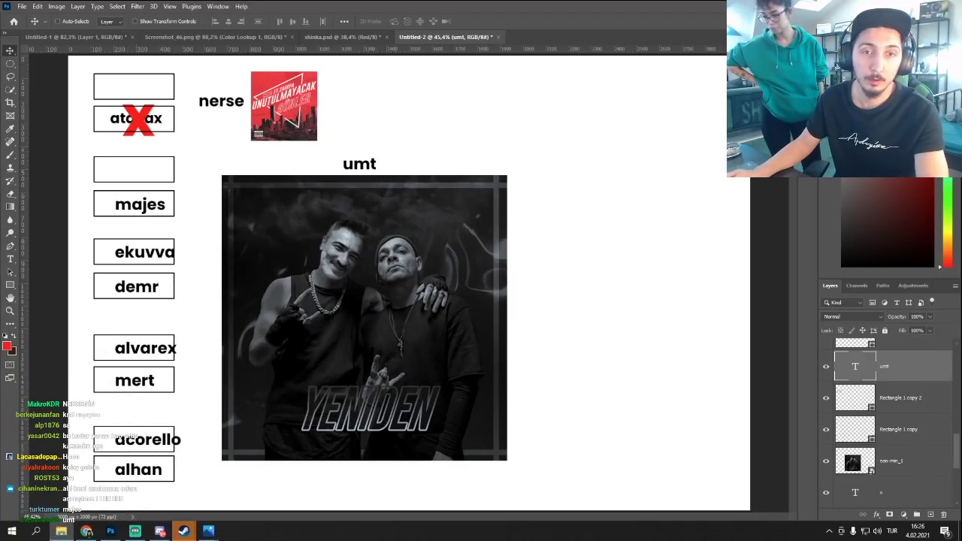
# Place the hand-drawn "Neyim Varki?" image to the right of the "Yeniden" cover and scale it up to fill the space.
pyautogui.hotkey('ctrl', 'v')
pyautogui.moveTo(519, 280); pyautogui.dragTo(701, 340)
pyautogui.moveTo(686, 285); pyautogui.dragTo(691, 266)
pyautogui.moveTo(676, 314); pyautogui.dragTo(736, 289)
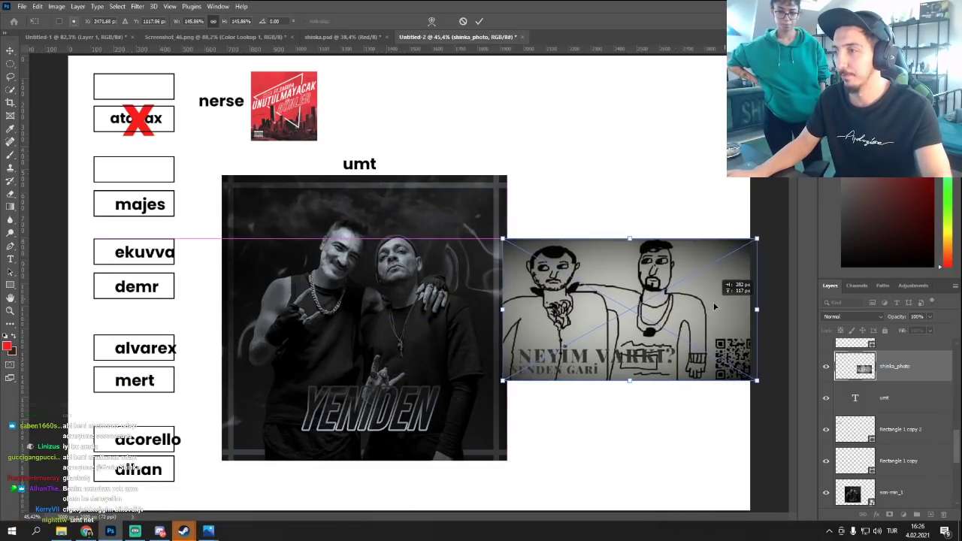
pyautogui.press('Return')
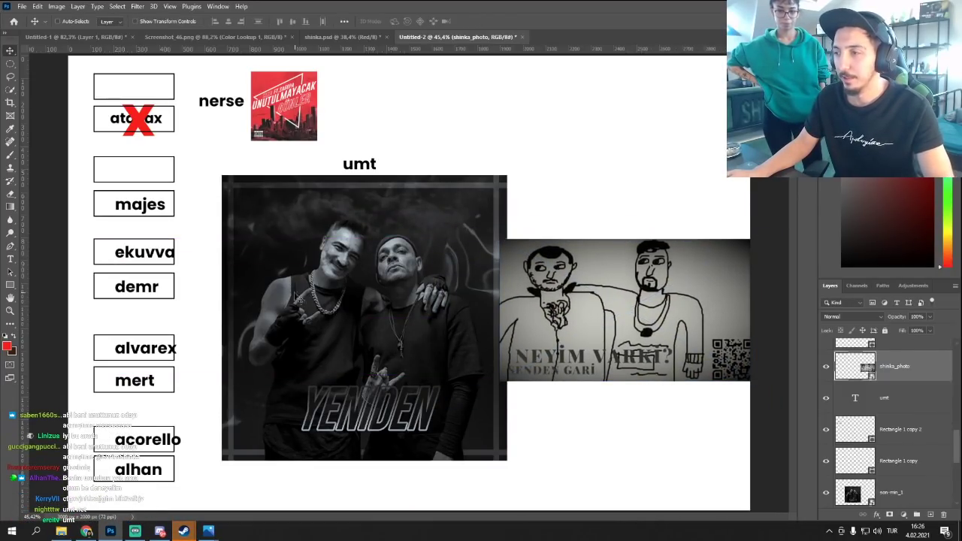
# Move the fourth bracket box's contestant label above the hand-drawn image.
pyautogui.click(143, 208)
pyautogui.moveTo(143, 208); pyautogui.dragTo(635, 168)
pyautogui.scroll(1, 637, 321)
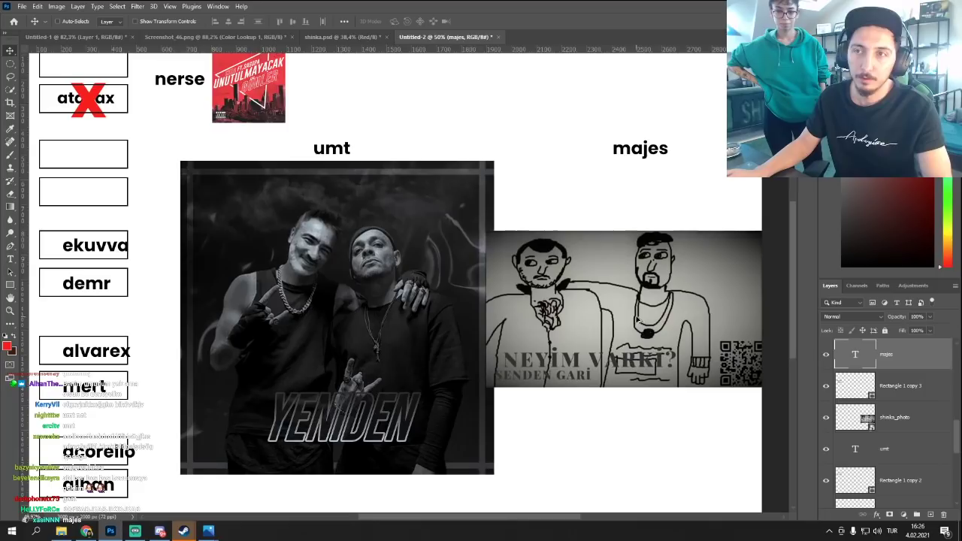
pyautogui.moveTo(621, 441); pyautogui.dragTo(597, 425)
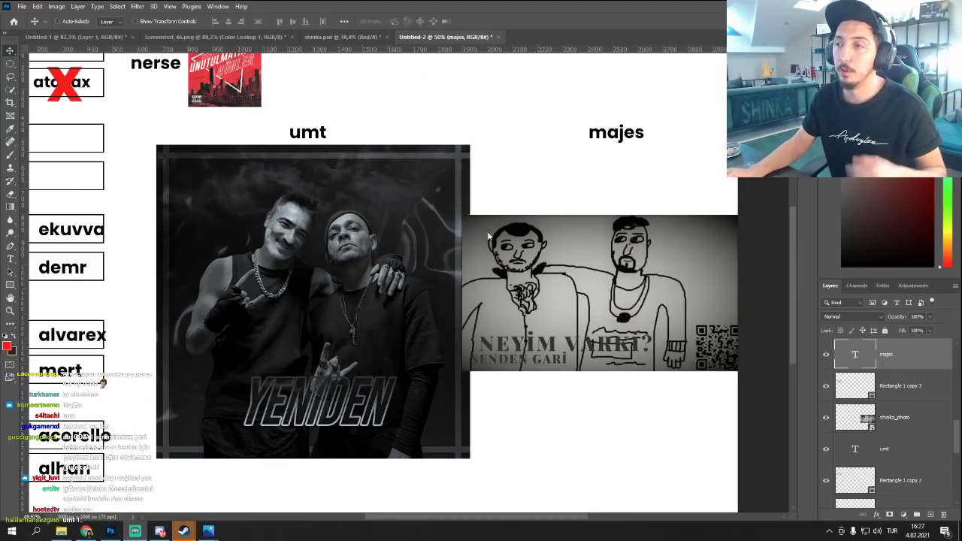
# Return the right-hand contestant's label to the second pair's lower bracket box and place a copy of the red X over it.
pyautogui.click(614, 304)
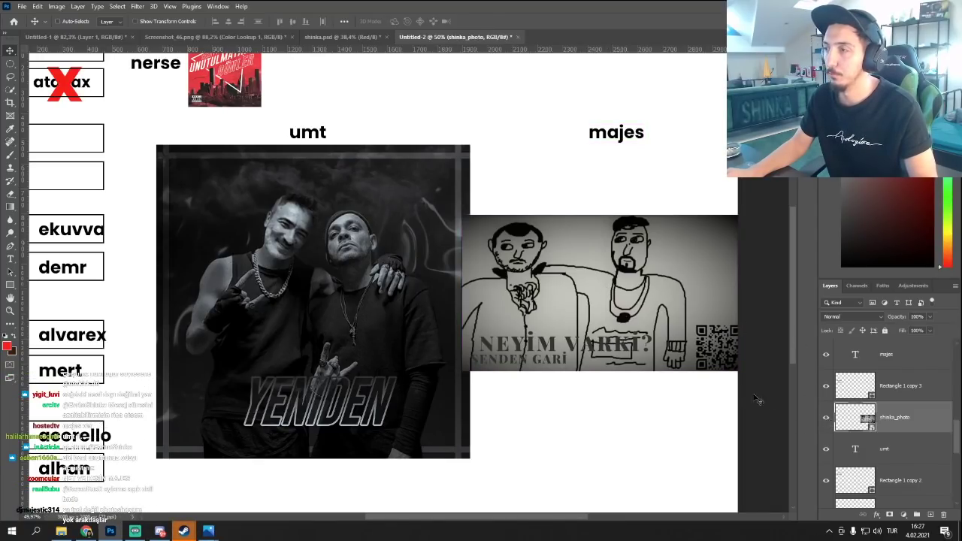
pyautogui.moveTo(623, 135); pyautogui.dragTo(58, 179)
pyautogui.scroll(3, 155, 180)
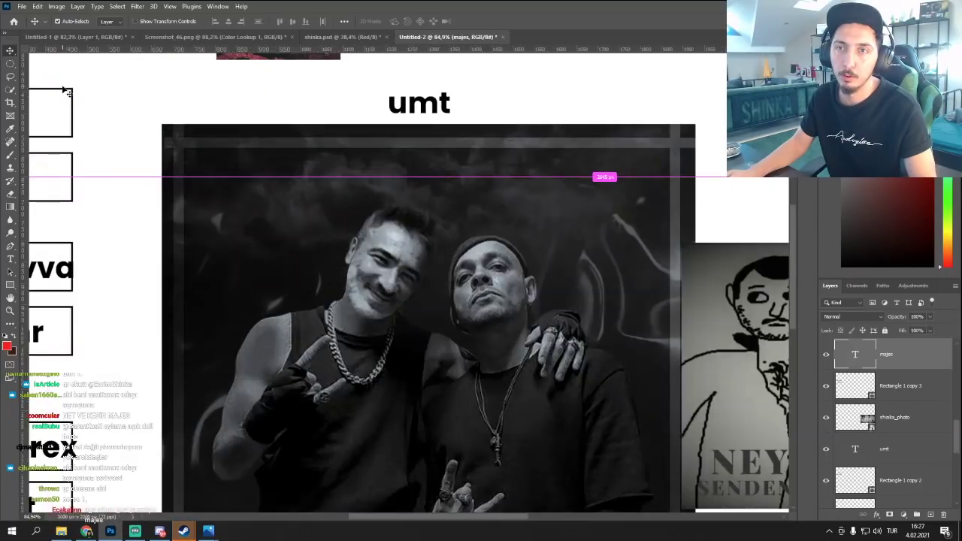
pyautogui.scroll(-1, 172, 158)
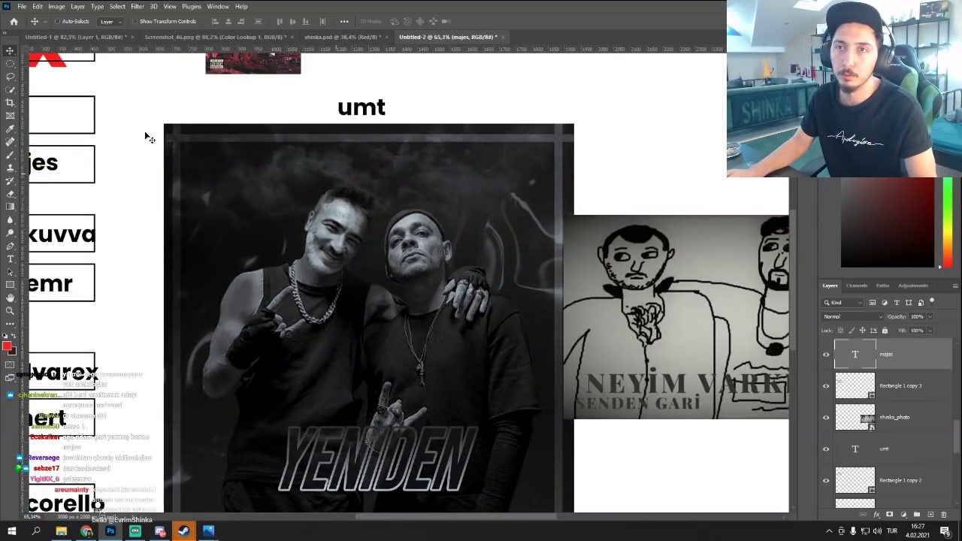
pyautogui.scroll(-1, 133, 172)
pyautogui.scroll(-2, 134, 172)
pyautogui.moveTo(145, 151); pyautogui.dragTo(138, 219)
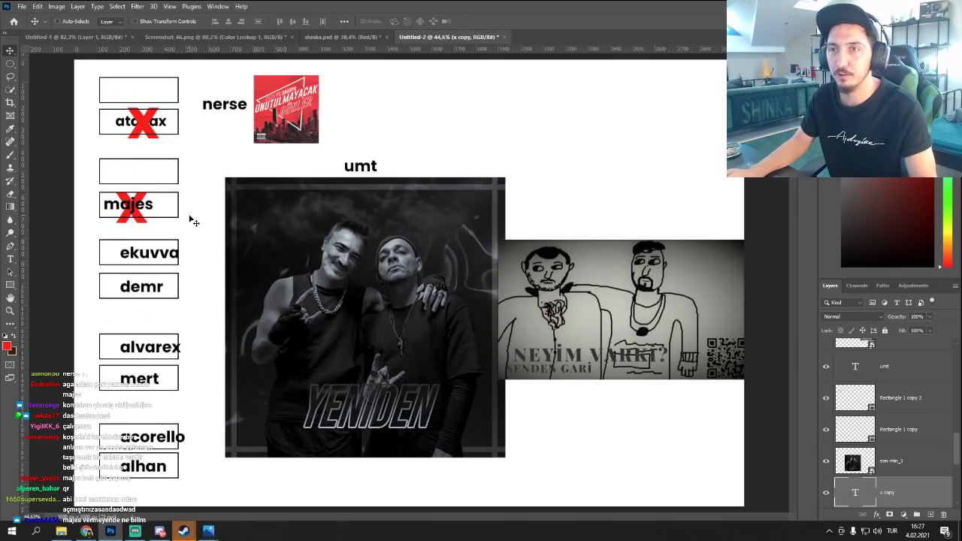
# Delete the hand-drawn image and set the remaining contestant's label with the shrunken "Yeniden" cover beside the second bracket pair.
pyautogui.click(644, 314)
pyautogui.press('Delete')
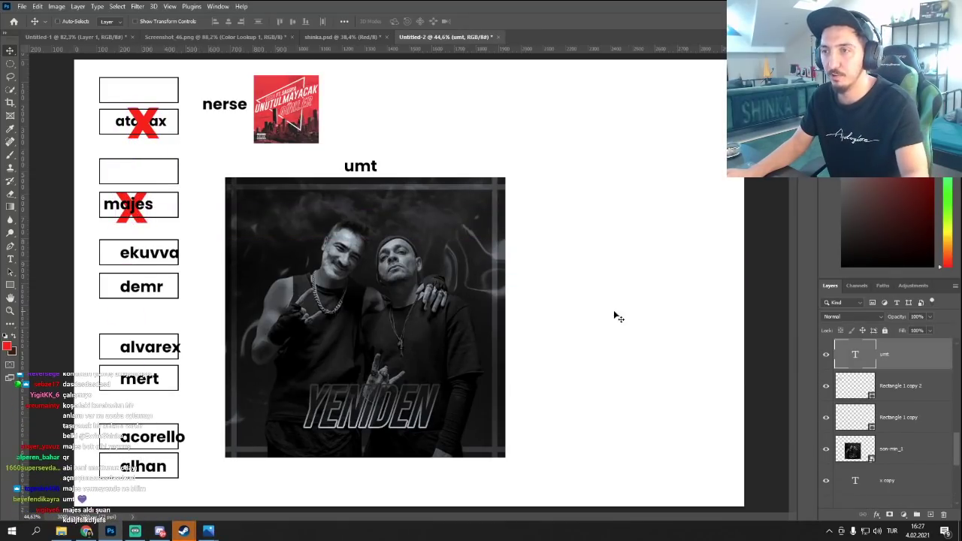
pyautogui.moveTo(363, 170); pyautogui.dragTo(210, 196)
pyautogui.click(241, 203)
pyautogui.hotkey('ctrl', 't')
pyautogui.moveTo(505, 178); pyautogui.dragTo(309, 201)
pyautogui.press('Return')
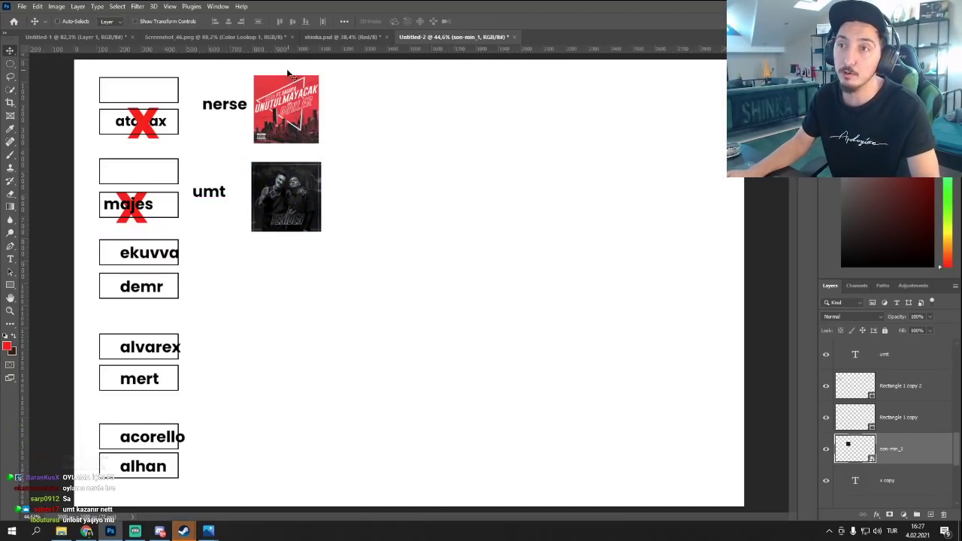
pyautogui.moveTo(295, 117)
pyautogui.mouseDown()
pyautogui.moveTo(372, 220)
pyautogui.moveTo(312, 112)
pyautogui.moveTo(291, 106)
pyautogui.mouseUp()
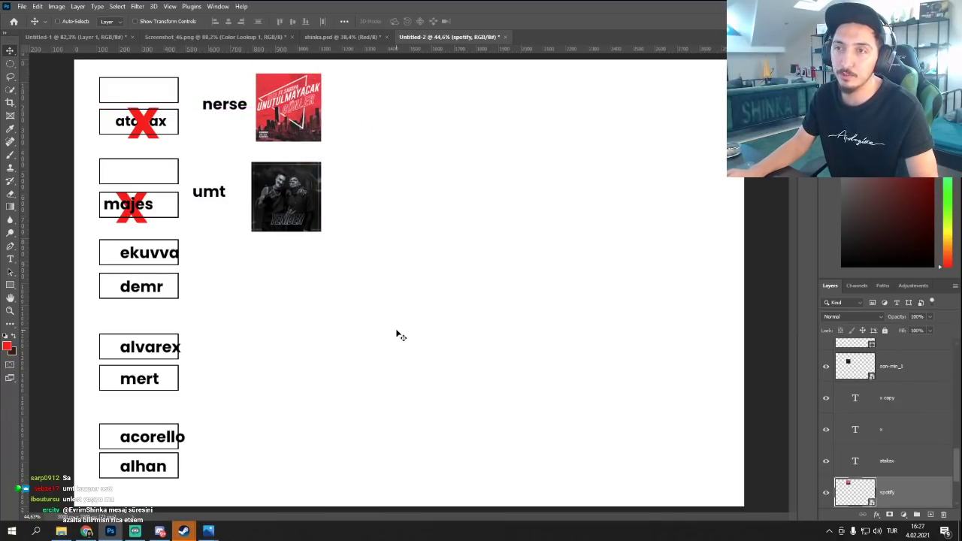
# Move the third pair's two labels to mid-page and place the neon triangle cover, scaled up, below the first label.
pyautogui.moveTo(147, 254); pyautogui.dragTo(371, 186)
pyautogui.moveTo(151, 292); pyautogui.dragTo(640, 193)
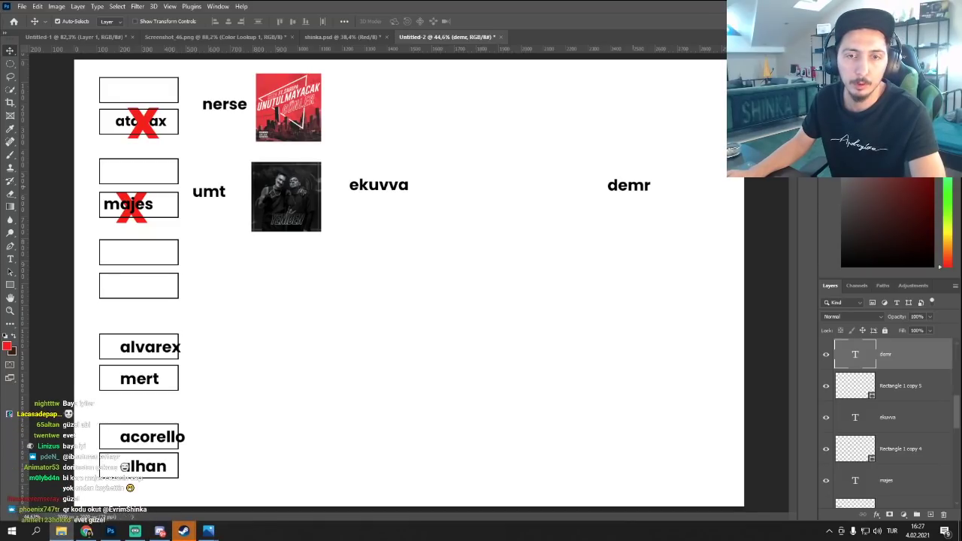
pyautogui.moveTo(376, 295); pyautogui.dragTo(502, 234)
pyautogui.moveTo(443, 323); pyautogui.dragTo(442, 294)
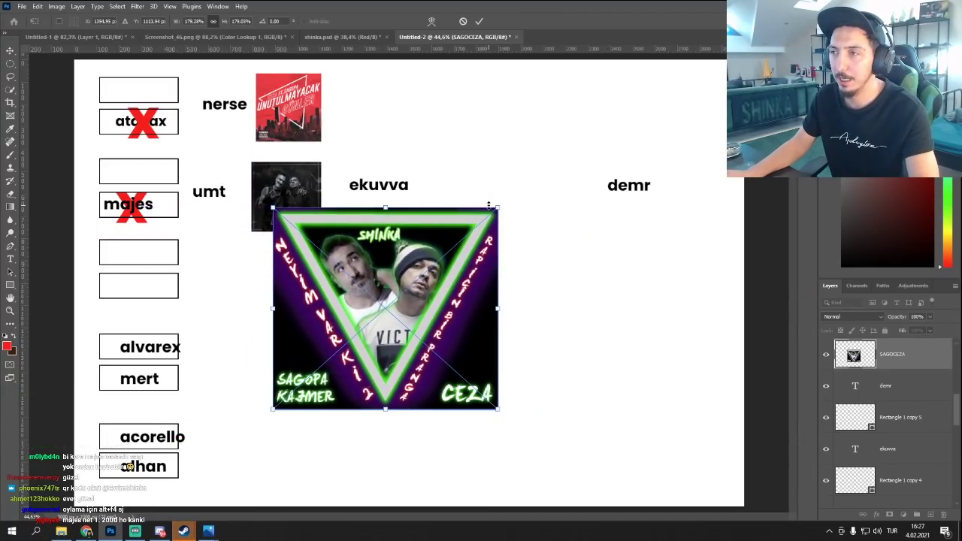
pyautogui.moveTo(497, 205); pyautogui.dragTo(537, 181)
pyautogui.moveTo(502, 259); pyautogui.dragTo(478, 288)
pyautogui.press('Return')
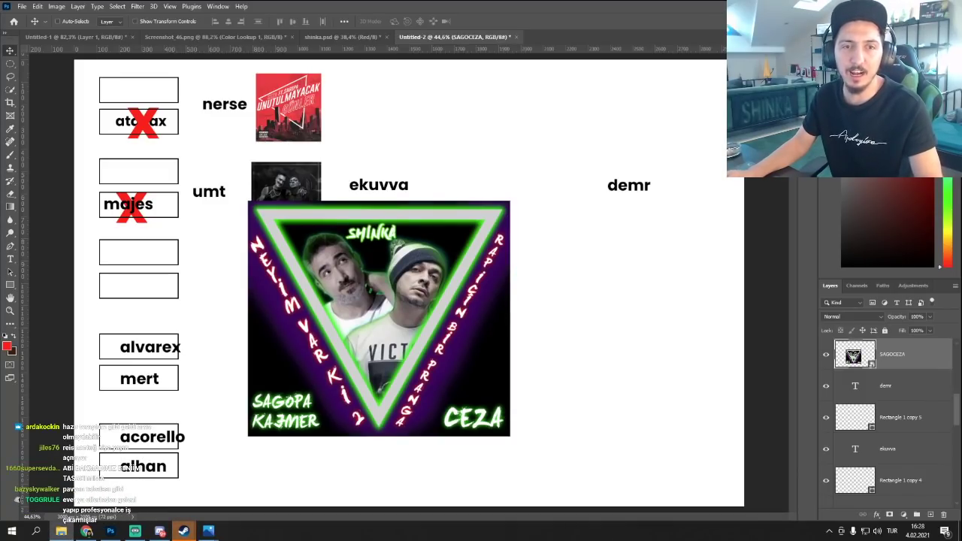
# Place the blue-framed "Neyim Var Ki 2" cover beside the neon triangle cover, scaled to about 315%.
pyautogui.moveTo(566, 289); pyautogui.dragTo(538, 356)
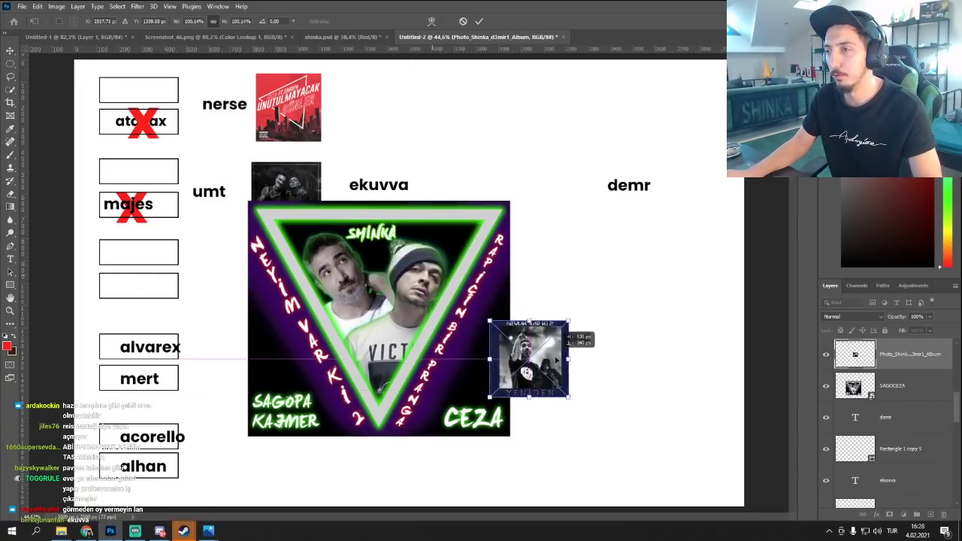
pyautogui.moveTo(589, 310); pyautogui.dragTo(719, 183)
pyautogui.moveTo(670, 278); pyautogui.dragTo(704, 289)
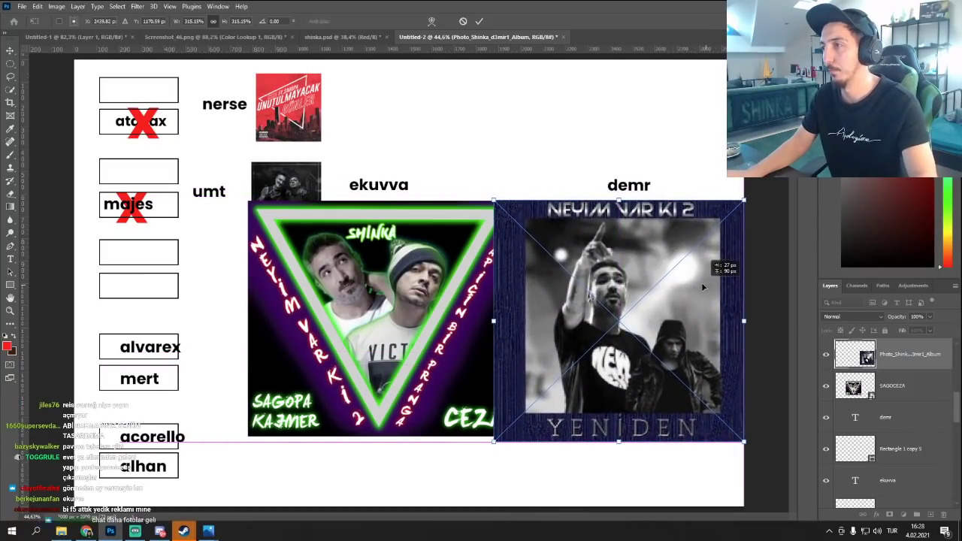
pyautogui.press('Return')
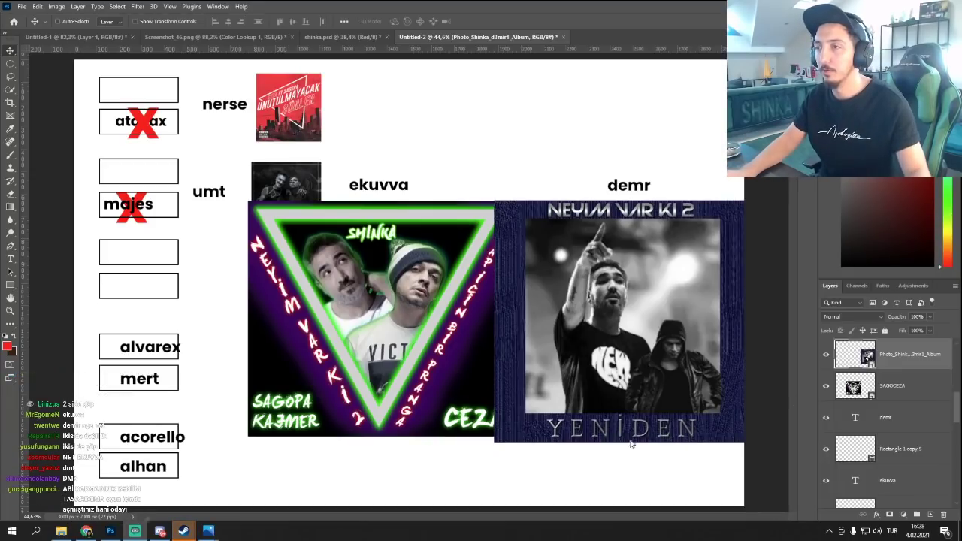
# Shift the blue-framed cover off the neon triangle cover and shrink it to fit within the page edge.
pyautogui.hotkey('ctrl', 't')
pyautogui.moveTo(575, 323); pyautogui.dragTo(591, 323)
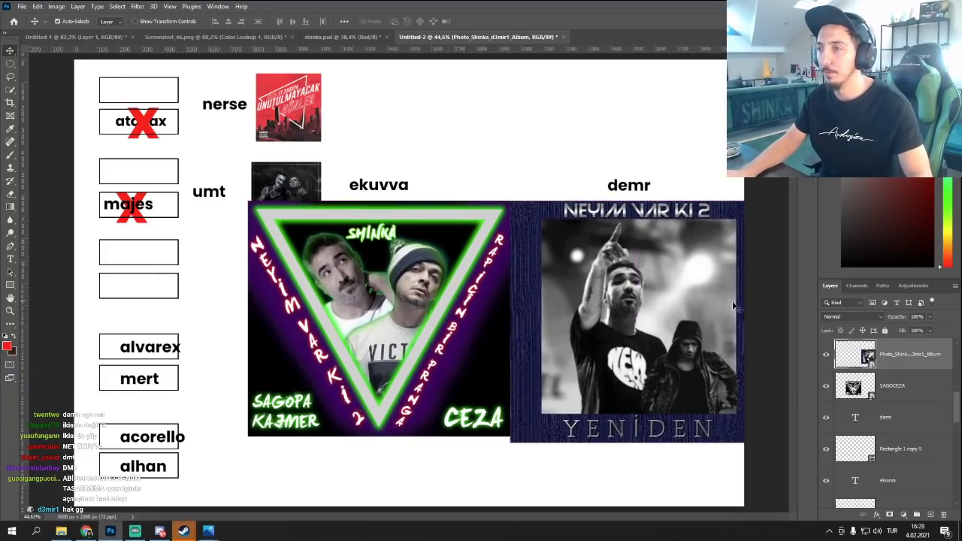
pyautogui.moveTo(765, 207); pyautogui.dragTo(742, 208)
pyautogui.moveTo(683, 272)
pyautogui.mouseDown()
pyautogui.moveTo(691, 272)
pyautogui.moveTo(679, 272)
pyautogui.mouseUp()
pyautogui.press('Return')
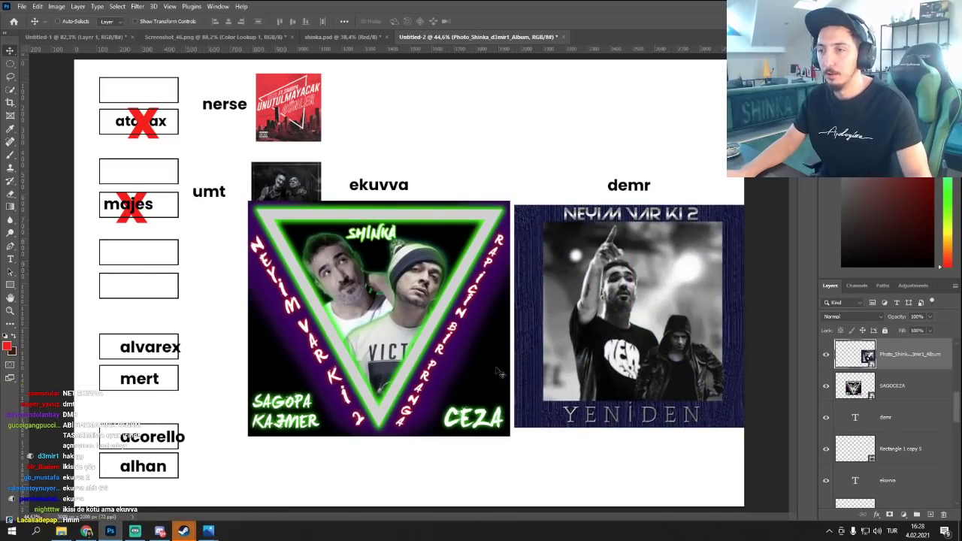
pyautogui.scroll(3, 460, 404)
pyautogui.scroll(-3, 436, 399)
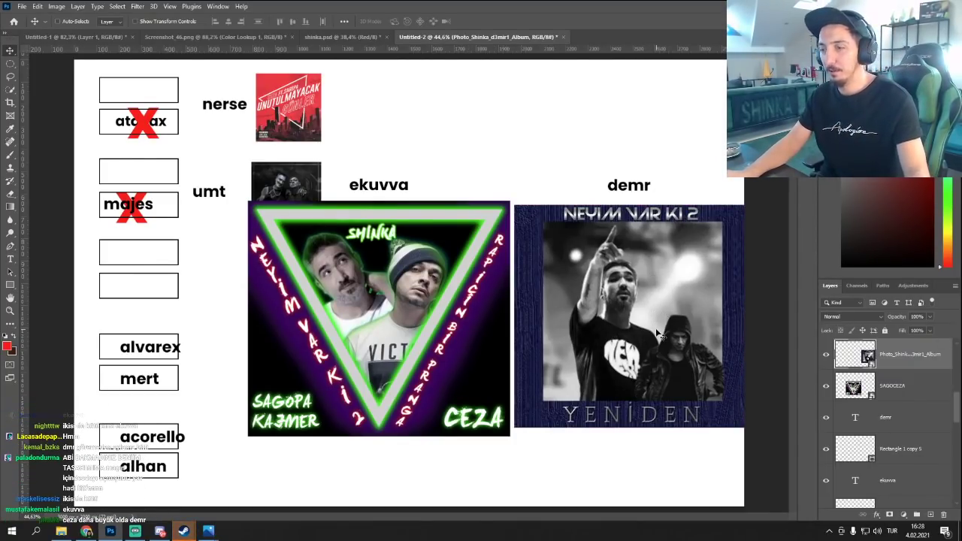
# Delete the blue-framed cover and return its contestant's label to the third pair's lower bracket box.
pyautogui.press('Delete')
pyautogui.click(636, 191)
pyautogui.moveTo(645, 203); pyautogui.dragTo(153, 306)
# Place a copy of the red X over the label in the third pair's lower bracket box.
pyautogui.moveTo(138, 235); pyautogui.dragTo(141, 226)
pyautogui.click(150, 287)
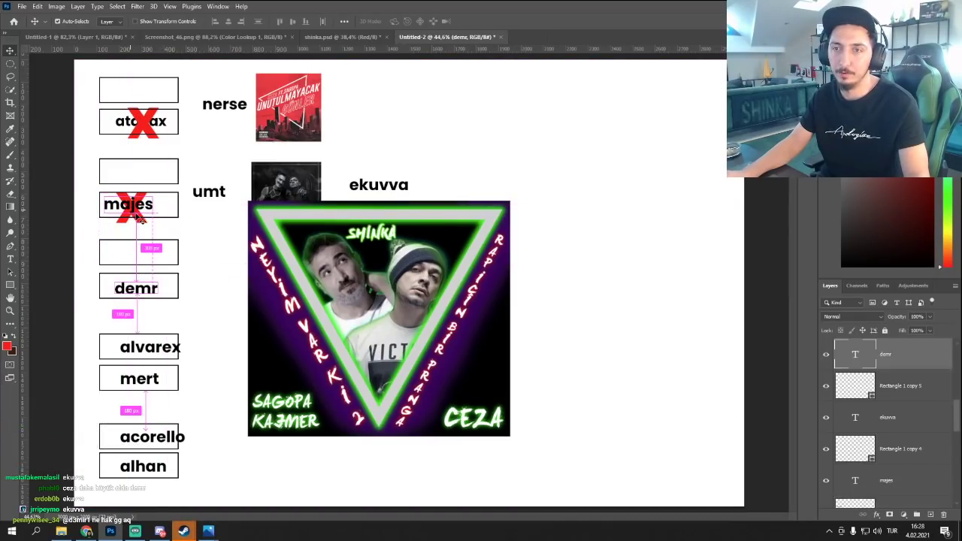
pyautogui.moveTo(146, 126); pyautogui.dragTo(147, 128)
pyautogui.moveTo(131, 215); pyautogui.dragTo(135, 311)
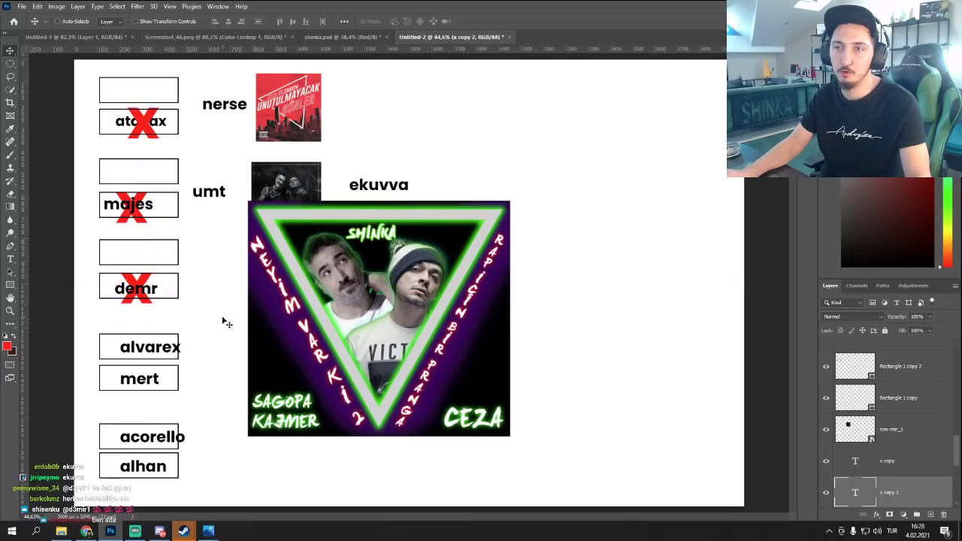
# Move the third pair's winning label beside its bracket boxes and shrink the neon triangle cover to a thumbnail next to it.
pyautogui.moveTo(396, 192); pyautogui.dragTo(231, 283)
pyautogui.click(385, 306)
pyautogui.hotkey('ctrl', 't')
pyautogui.moveTo(509, 201); pyautogui.dragTo(317, 266)
pyautogui.press('Return')
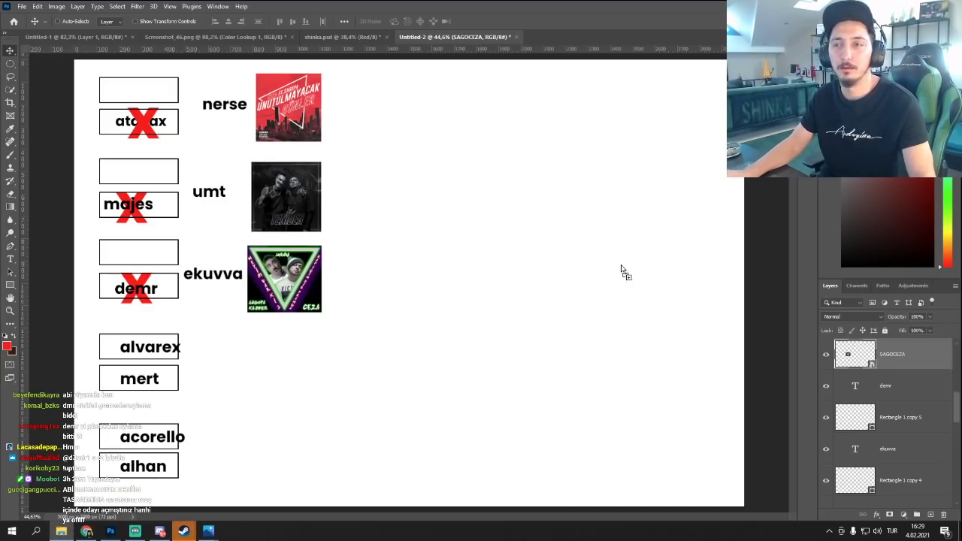
# Place the "Eski Günlerin Anısına" cover in the middle of the page, scaled to about 107%.
pyautogui.hotkey('ctrl', 'v')
pyautogui.moveTo(490, 249); pyautogui.dragTo(489, 277)
pyautogui.moveTo(519, 201); pyautogui.dragTo(533, 197)
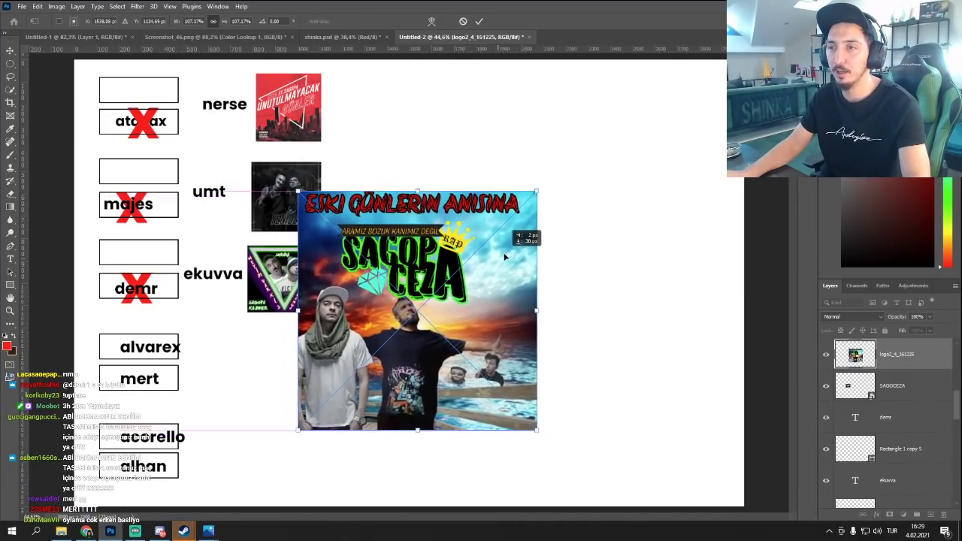
pyautogui.press('Return')
# Move the fourth pair's first label above the "Eski Günlerin Anısına" cover and the second above the empty space beside it.
pyautogui.moveTo(154, 355); pyautogui.dragTo(421, 179)
pyautogui.click(145, 387)
pyautogui.moveTo(145, 387); pyautogui.dragTo(638, 180)
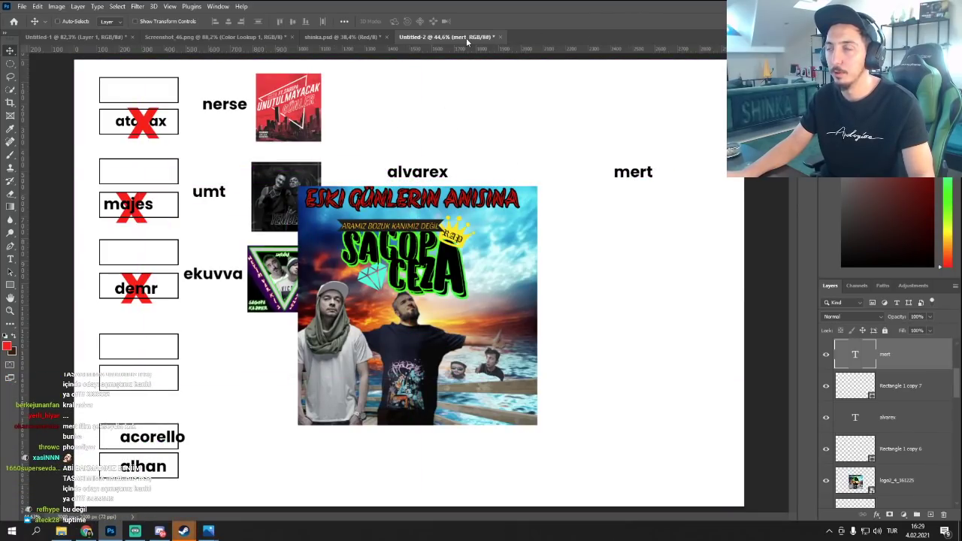
pyautogui.scroll(2, 552, 325)
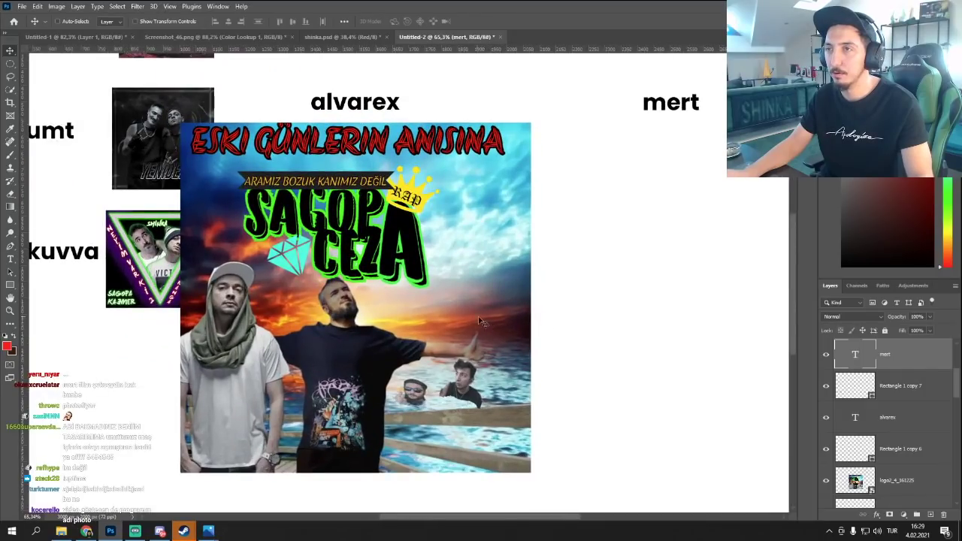
pyautogui.hscroll(1, 596, 338)
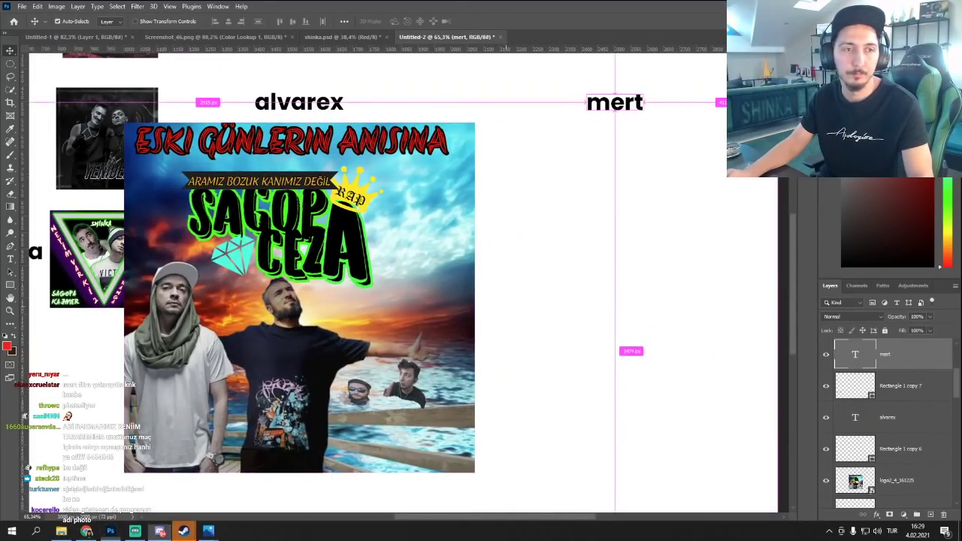
pyautogui.hscroll(1, 402, 282)
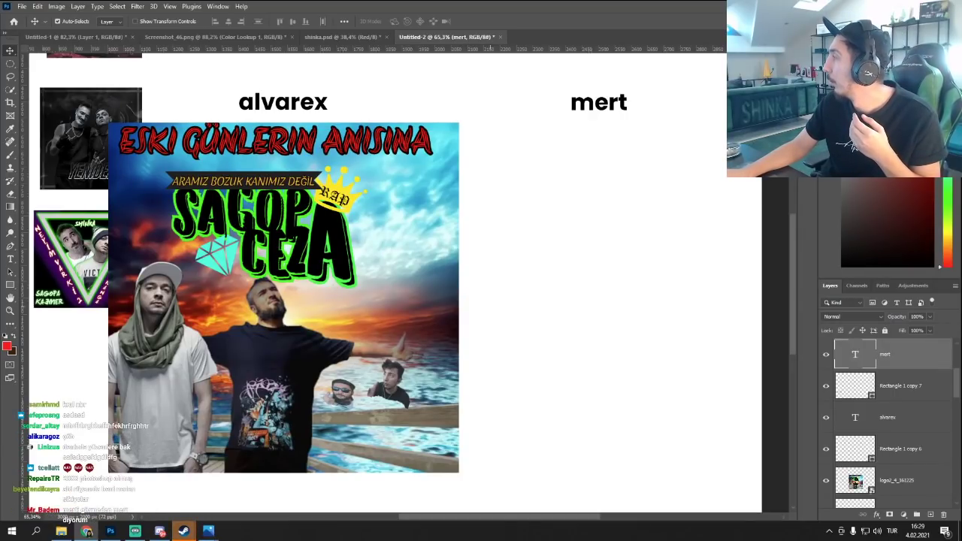
# Bring the browser with the "Kuvvetmira 2.0" YouTube video under the fourth pair's second label, watch it and pause playback.
pyautogui.moveTo(961, 120); pyautogui.dragTo(640, 134)
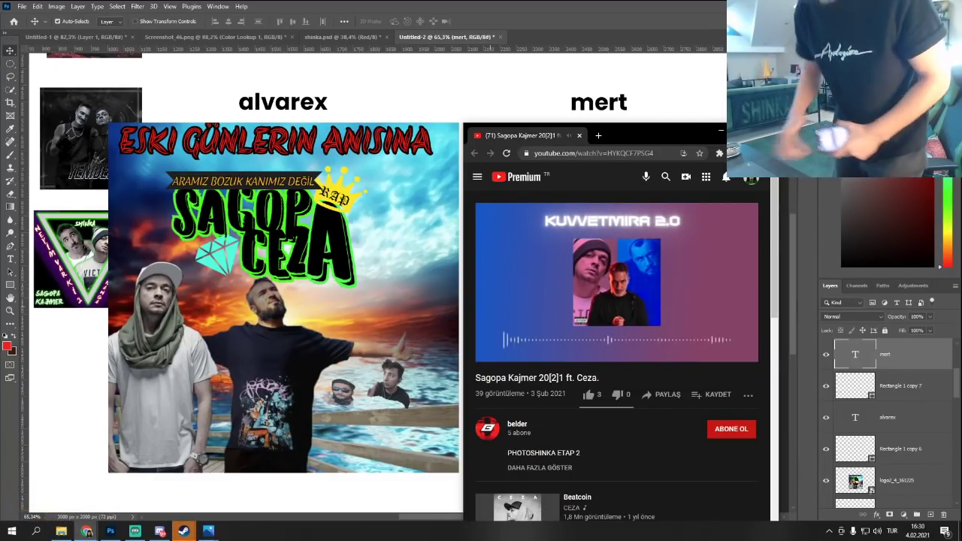
pyautogui.moveTo(553, 358)
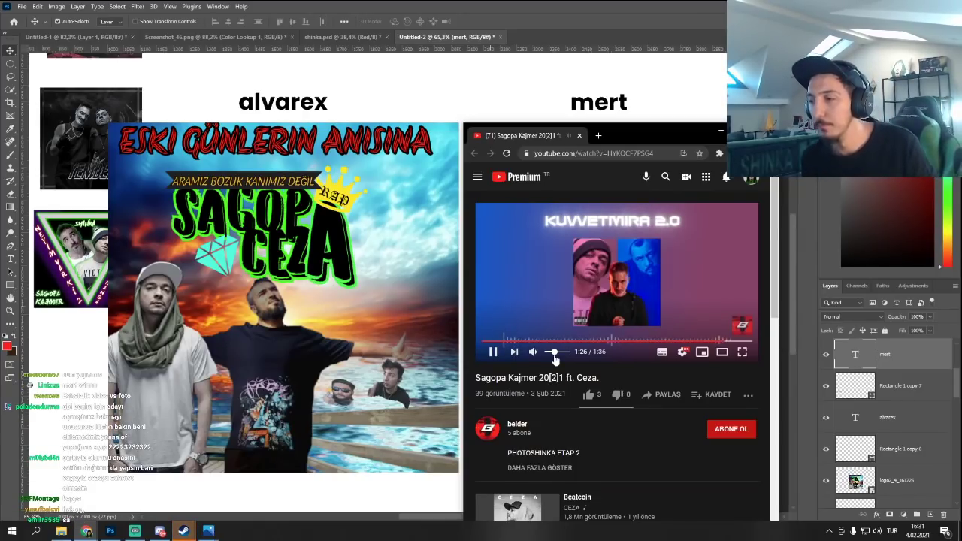
pyautogui.click(699, 243)
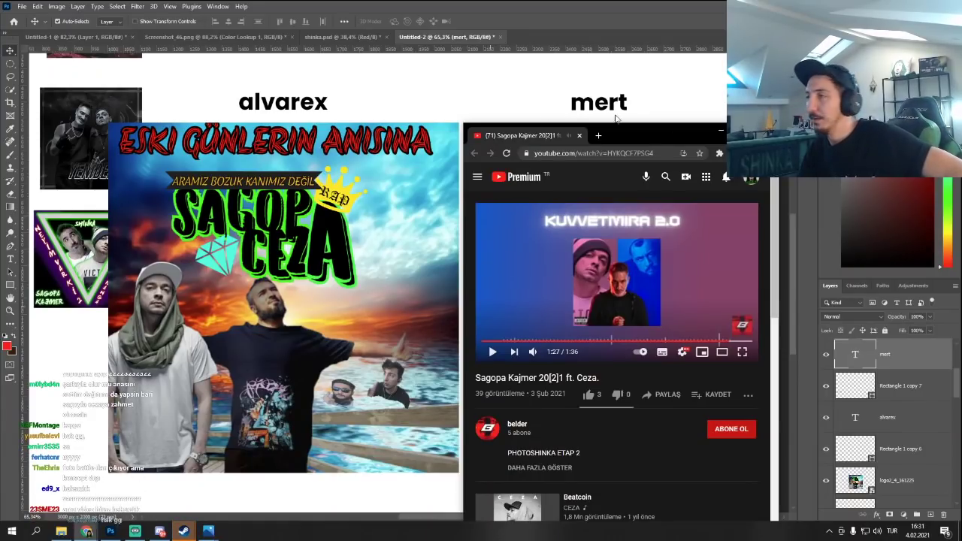
pyautogui.click(326, 293)
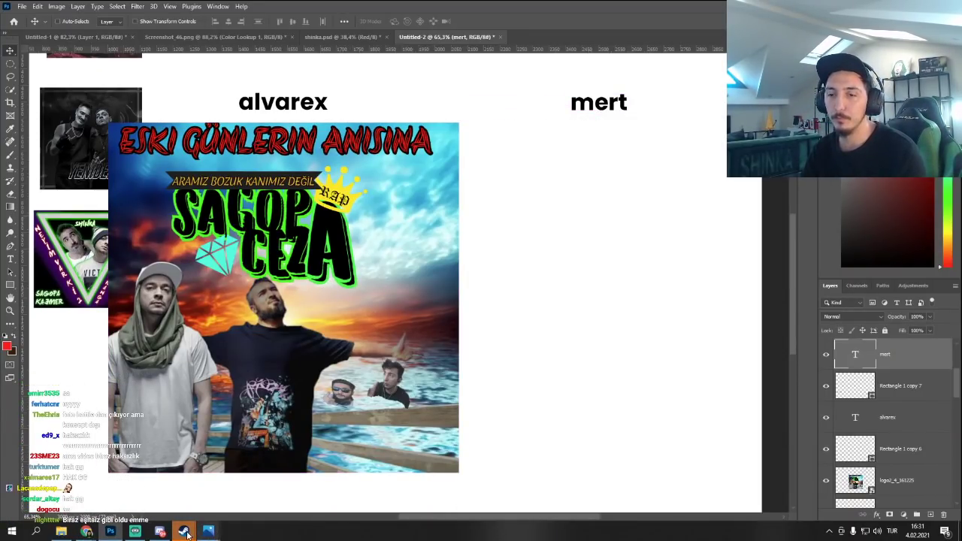
# Switch back to the browser and save a Lightshot screenshot of the paused "Kuvvetmira 2.0" video with its title.
pyautogui.moveTo(87, 531)
pyautogui.click(69, 448)
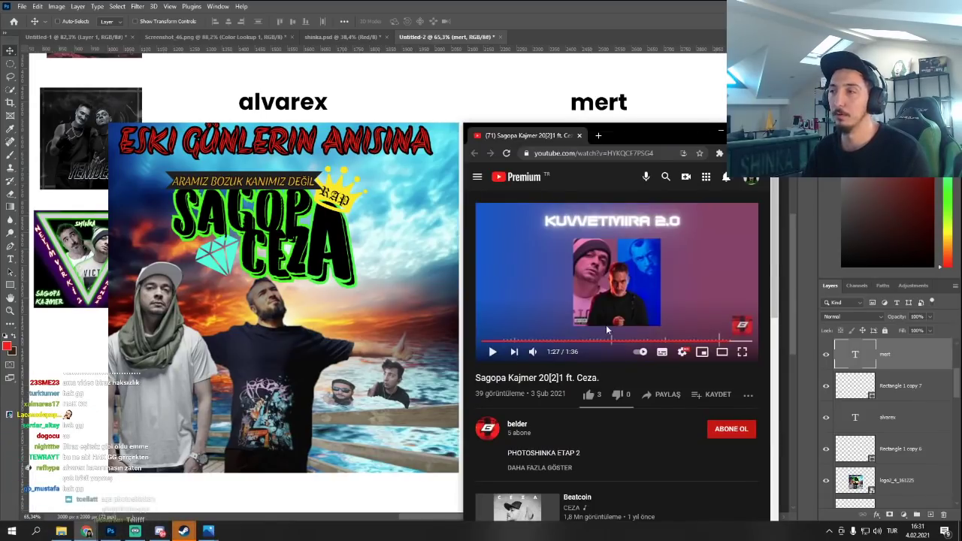
pyautogui.press('Print')
pyautogui.moveTo(532, 203); pyautogui.dragTo(761, 412)
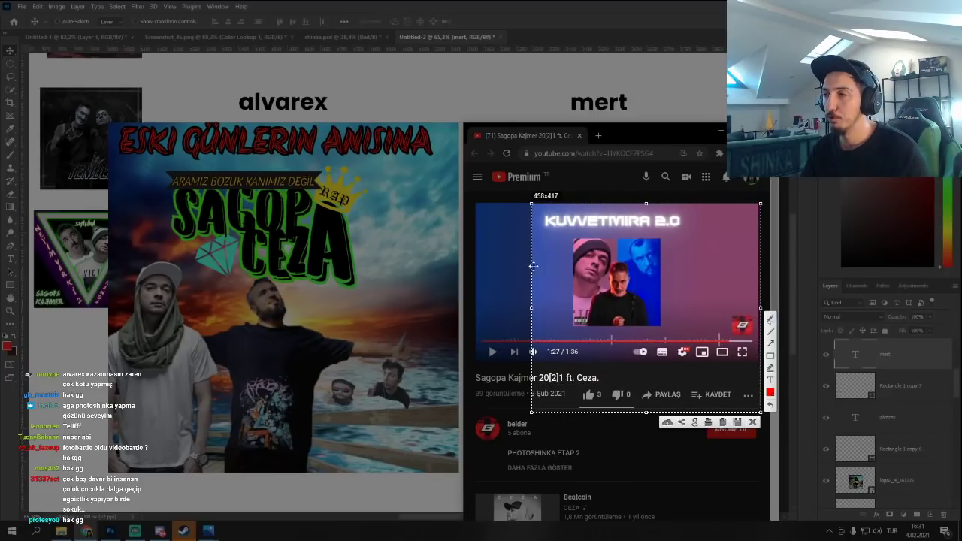
pyautogui.moveTo(531, 203); pyautogui.dragTo(469, 201)
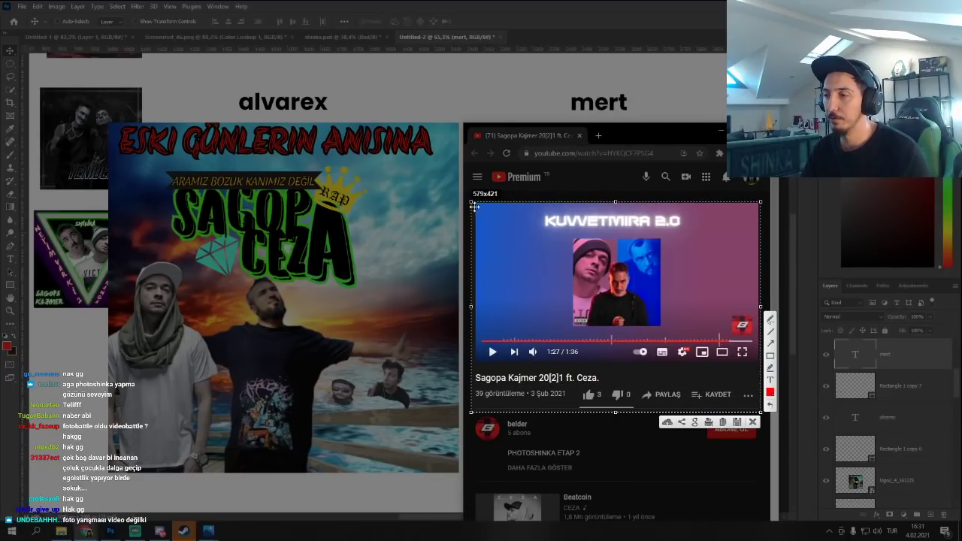
pyautogui.hotkey('ctrl', 's')
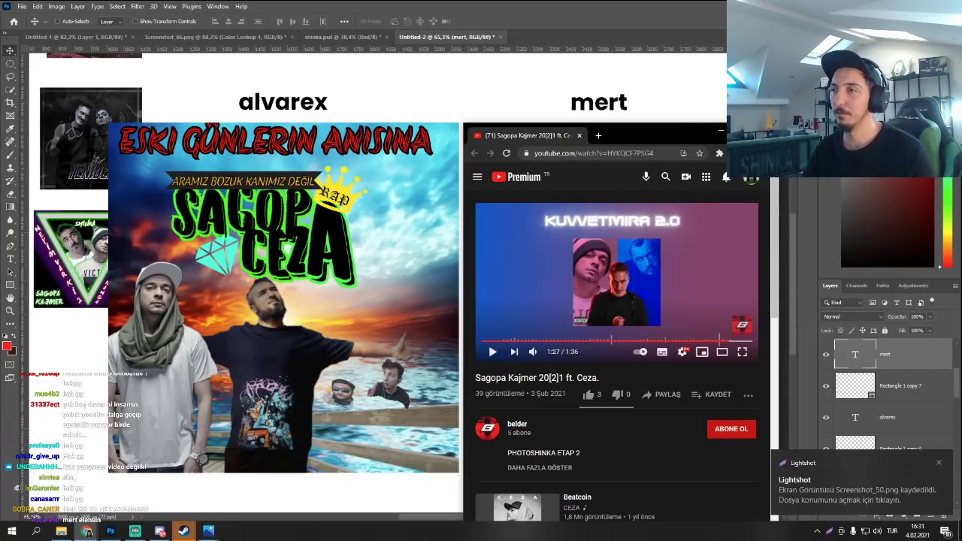
# Delete the "Eski Günlerin Anısına" cover in Photoshop and move its contestant's label into the fourth pair's lower bracket box.
pyautogui.click(721, 130)
pyautogui.click(369, 273)
pyautogui.press('Delete')
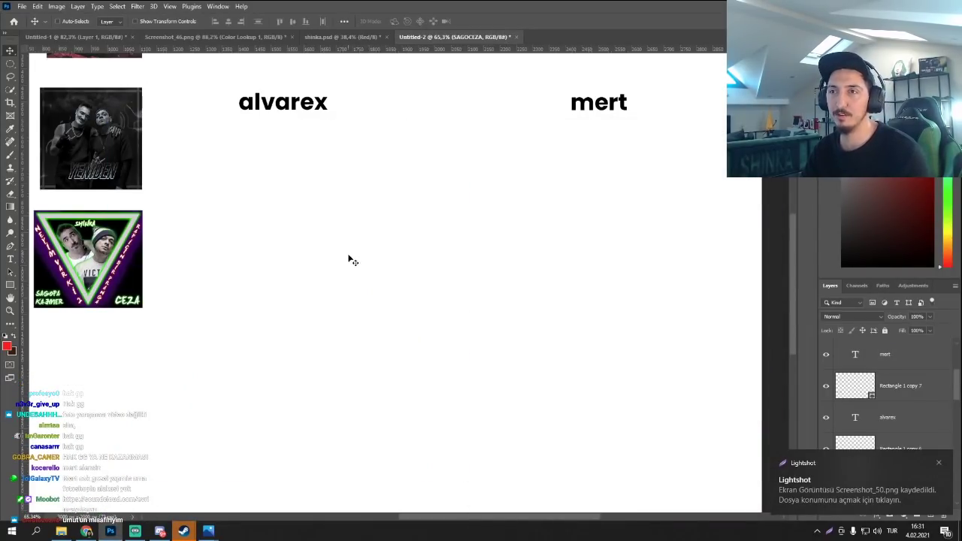
pyautogui.scroll(-2, 348, 257)
pyautogui.click(420, 174)
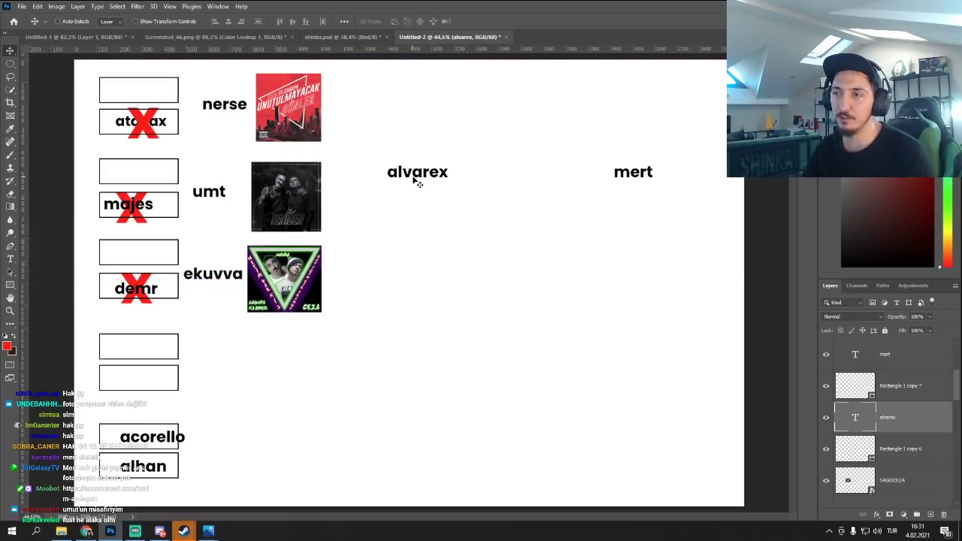
pyautogui.moveTo(419, 182); pyautogui.dragTo(143, 363)
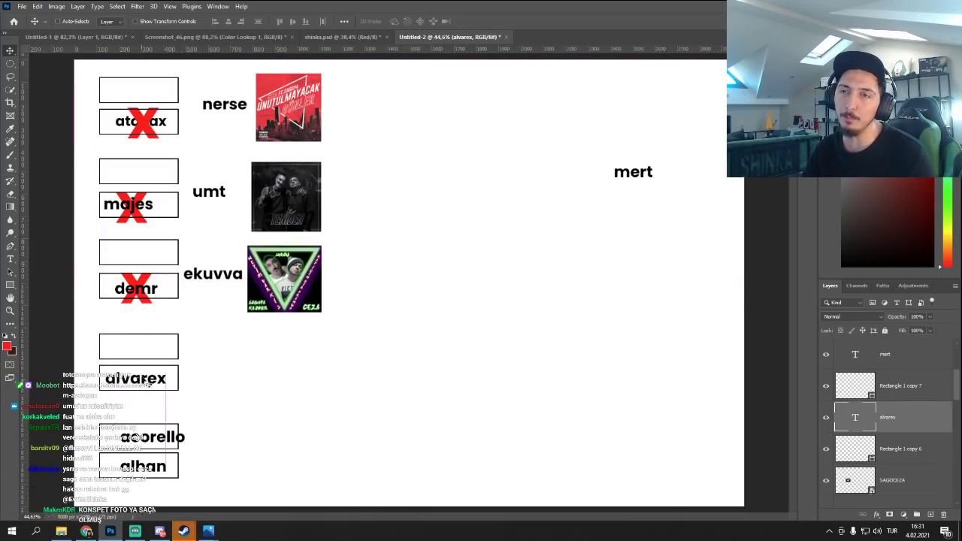
# Cross out the label in the fourth pair's lower box with a red X copy and move the winner's label beside the boxes.
pyautogui.moveTo(136, 221); pyautogui.dragTo(143, 376)
pyautogui.moveTo(632, 184); pyautogui.dragTo(213, 363)
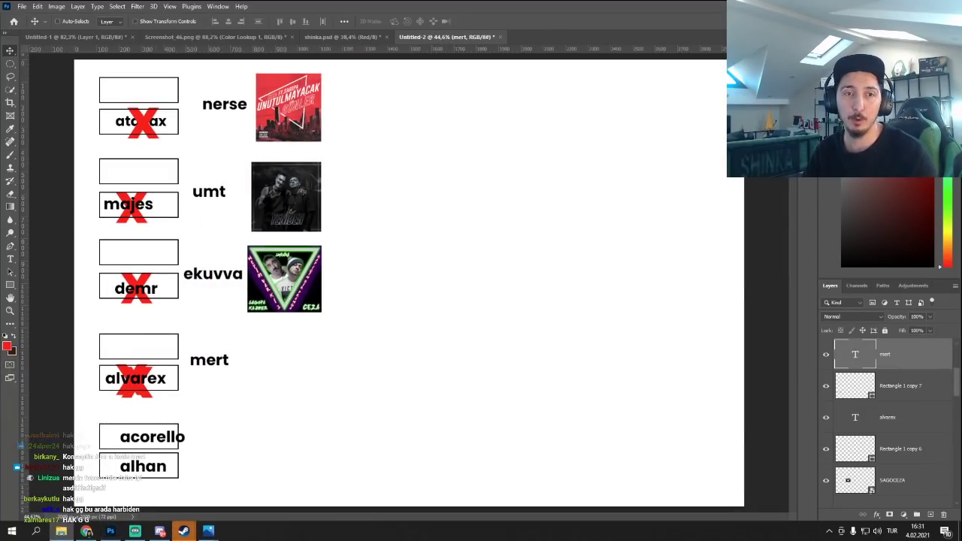
# Place the Screenshot_50 image beside the fourth pair's winning label, scaled to about 83%.
pyautogui.moveTo(295, 340); pyautogui.dragTo(289, 364)
pyautogui.moveTo(339, 327); pyautogui.dragTo(325, 332)
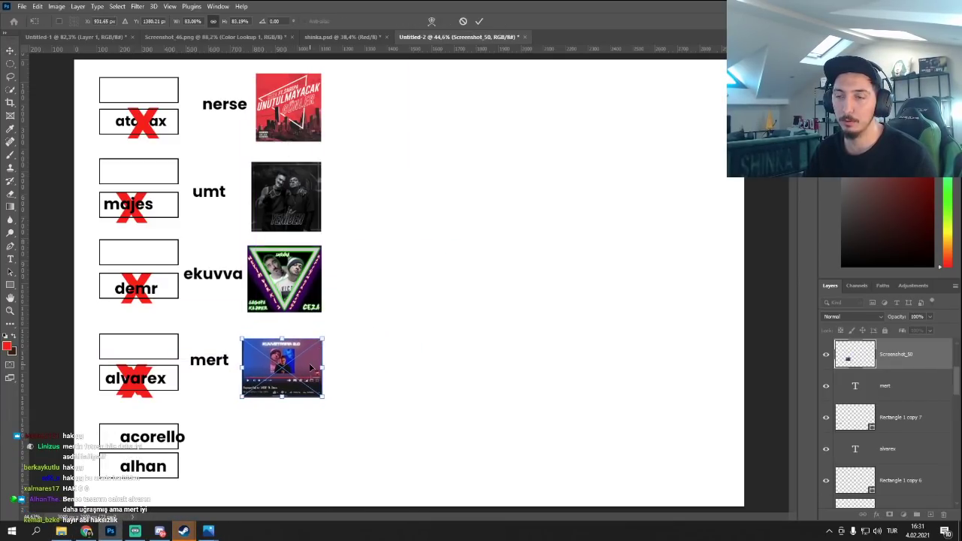
pyautogui.press('Return')
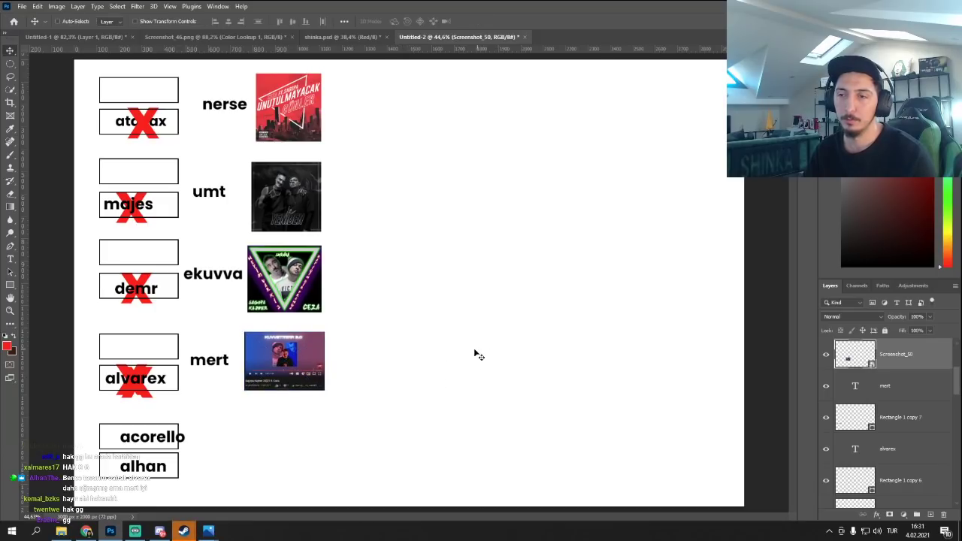
# Move the fifth pair's two labels onto the empty canvas and place the "Yalan Yüzler" cover under the first.
pyautogui.moveTo(143, 445); pyautogui.dragTo(384, 188)
pyautogui.moveTo(144, 472); pyautogui.dragTo(636, 185)
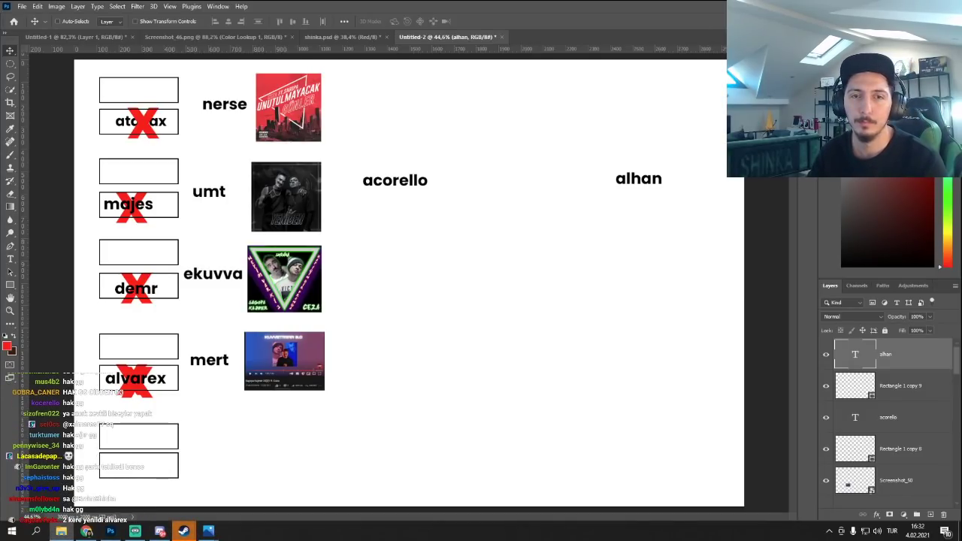
pyautogui.hotkey('alt', 'Tab')
pyautogui.hotkey('alt', 'Tab')
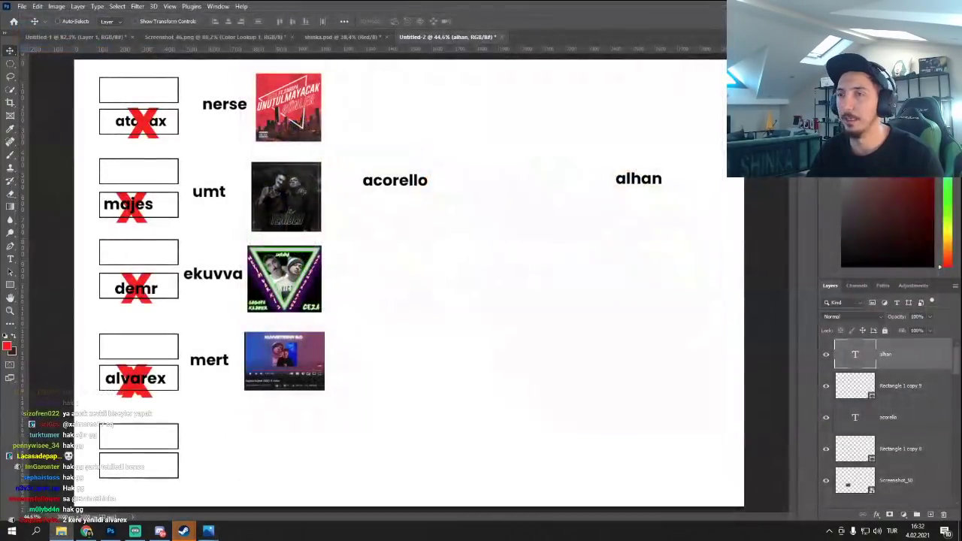
pyautogui.hotkey('ctrl', 'v')
pyautogui.moveTo(501, 221); pyautogui.dragTo(489, 239)
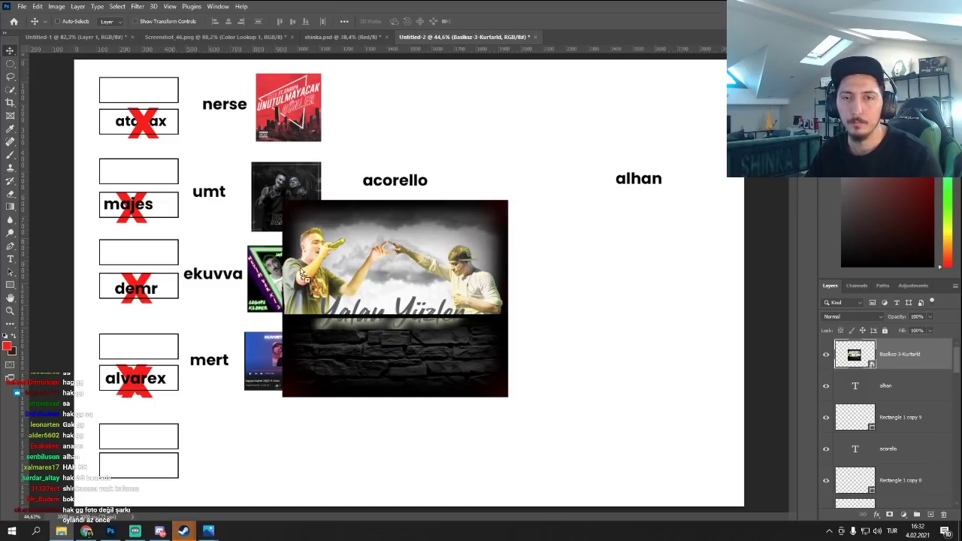
# Place the "Paralel Evren" cover under the fifth pair's second label and enlarge it beside the "Yalan Yüzler" cover.
pyautogui.hotkey('ctrl', 'v')
pyautogui.moveTo(444, 284); pyautogui.dragTo(598, 369)
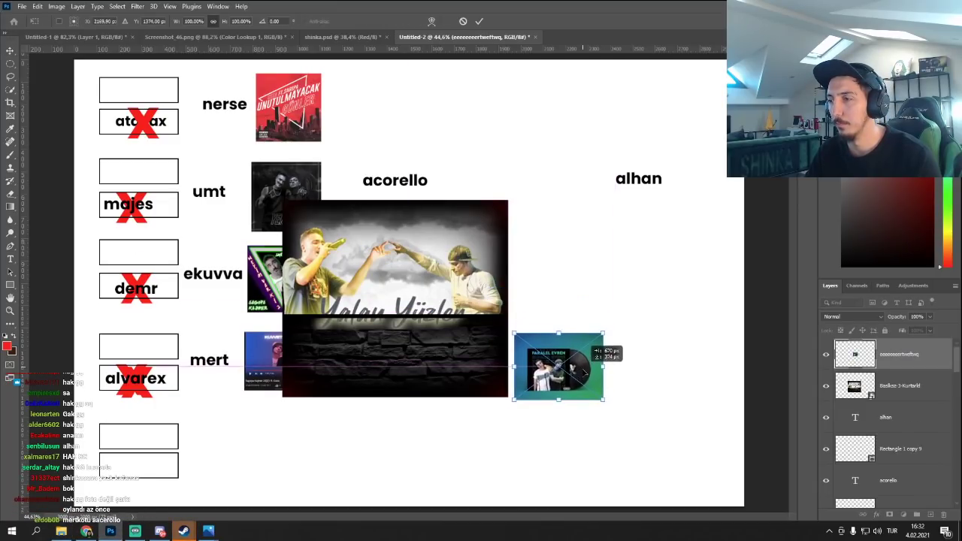
pyautogui.moveTo(605, 333); pyautogui.dragTo(744, 221)
pyautogui.moveTo(688, 322)
pyautogui.mouseDown()
pyautogui.moveTo(682, 304)
pyautogui.moveTo(683, 314)
pyautogui.mouseUp()
pyautogui.press('Return')
# Compare the fifth pair's covers up close and delete the "Paralel Evren" cover.
pyautogui.scroll(3, 692, 330)
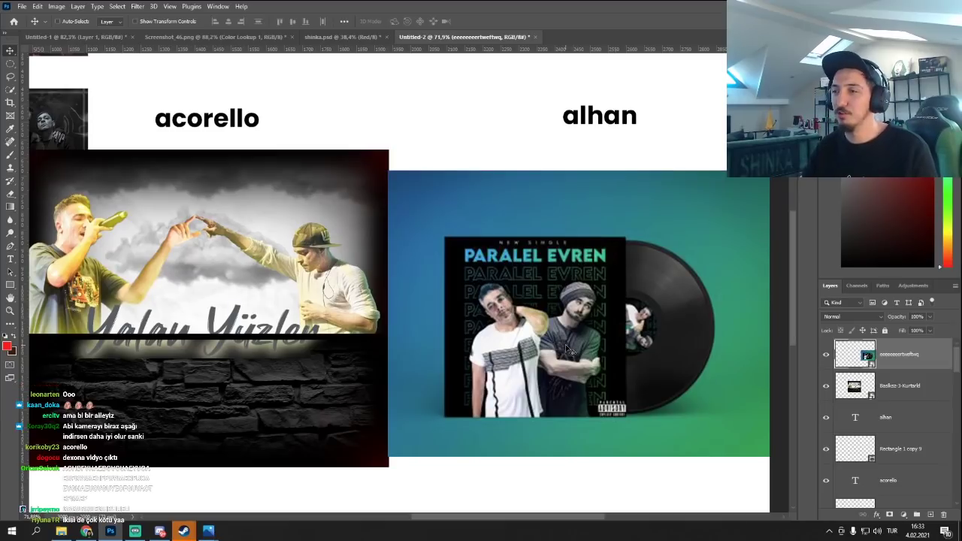
pyautogui.press('Delete')
pyautogui.scroll(-4, 442, 331)
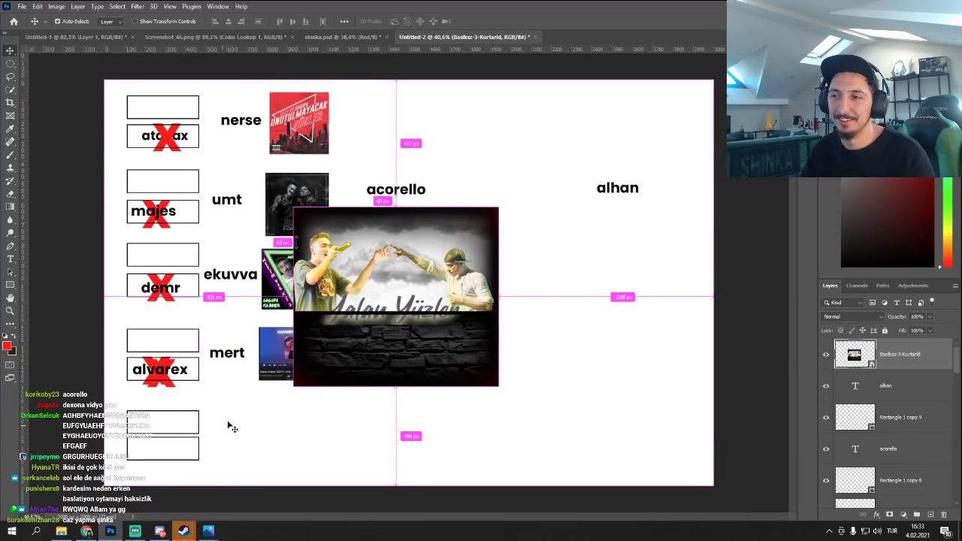
# Shrink the "Yalan Yüzler" cover beside the fifth pair's boxes and fit its contestant's label between them, scaled to about 89%.
pyautogui.moveTo(445, 273); pyautogui.dragTo(419, 334)
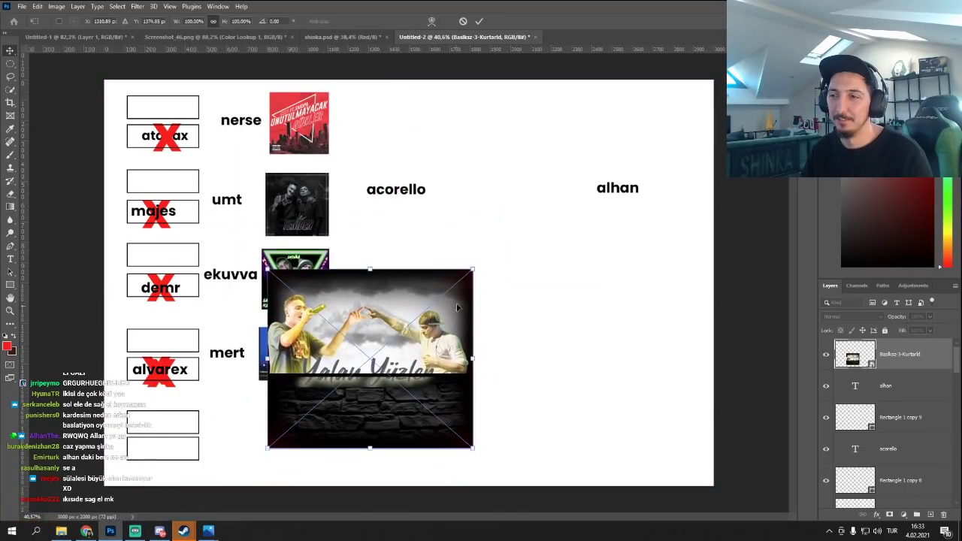
pyautogui.hotkey('ctrl', 't')
pyautogui.moveTo(477, 269); pyautogui.dragTo(315, 426)
pyautogui.press('Return')
pyautogui.moveTo(402, 204); pyautogui.dragTo(245, 435)
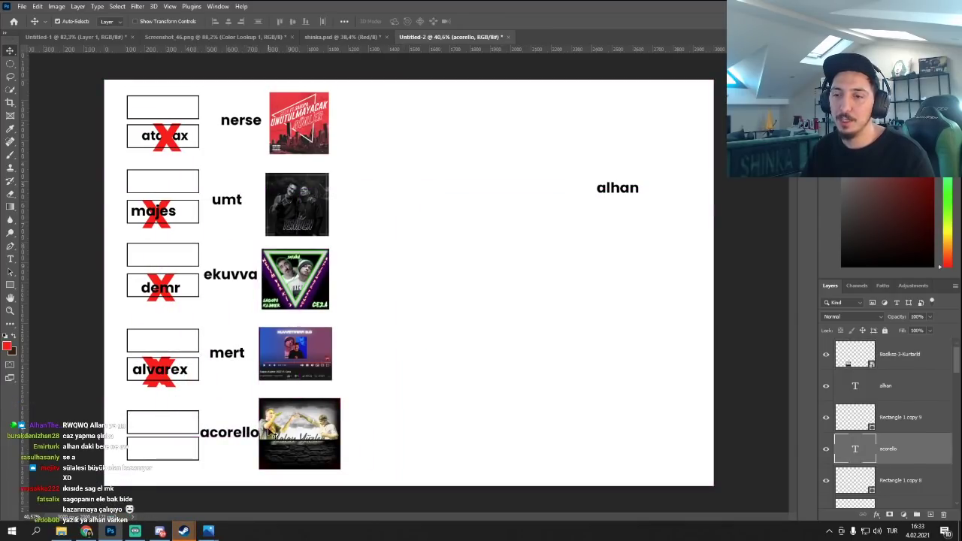
pyautogui.hotkey('ctrl', 't')
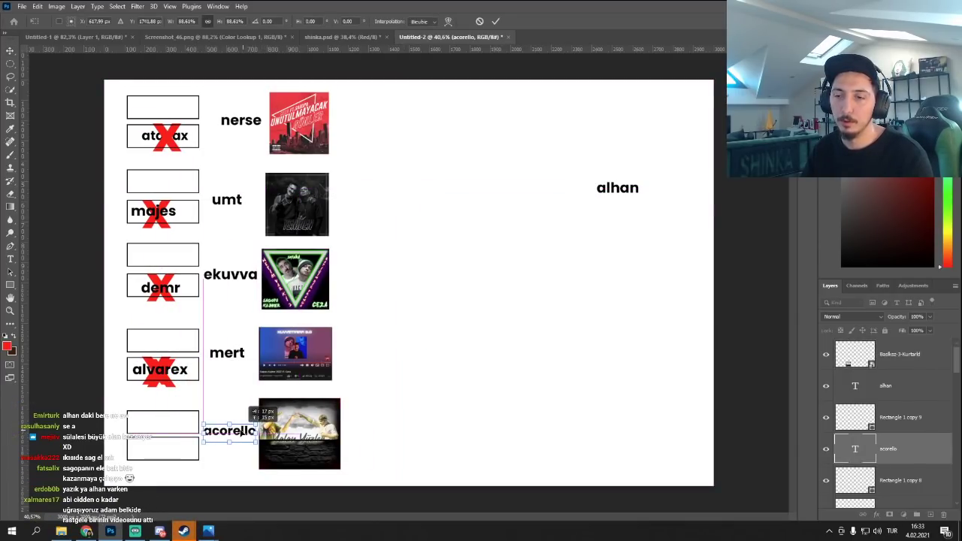
pyautogui.press('Return')
# Move the fifth pair's losing label into the lower box and cover it with several red X copies.
pyautogui.click(623, 192)
pyautogui.moveTo(626, 197); pyautogui.dragTo(168, 458)
pyautogui.moveTo(170, 143); pyautogui.dragTo(166, 456)
pyautogui.moveTo(173, 160); pyautogui.dragTo(167, 449)
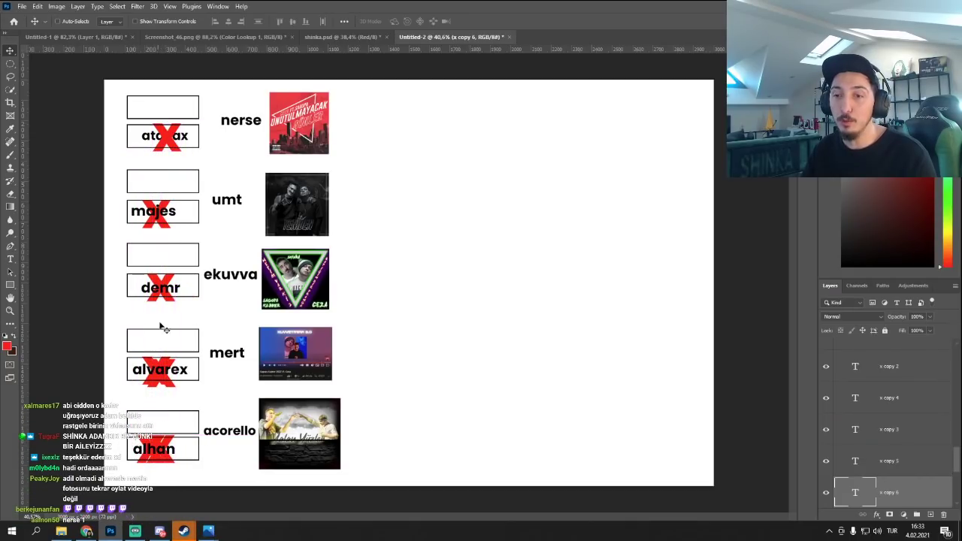
pyautogui.moveTo(169, 144); pyautogui.dragTo(177, 449)
pyautogui.scroll(1, 605, 375)
pyautogui.scroll(-1, 478, 343)
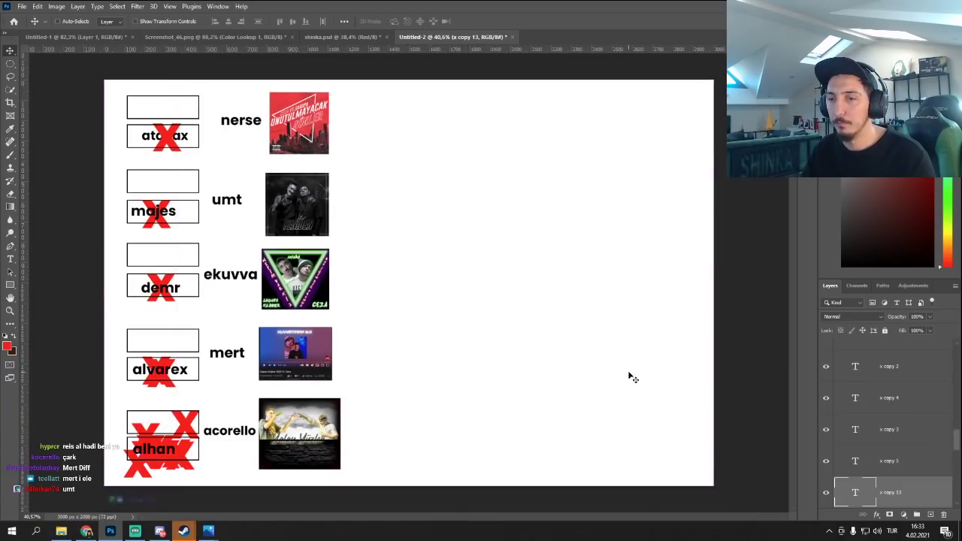
# Move the "Unutulmayacak Günler" cover onto the empty canvas beside the second pair's cover and enlarge it to about 97%.
pyautogui.scroll(2, 629, 373)
pyautogui.scroll(-1, 626, 373)
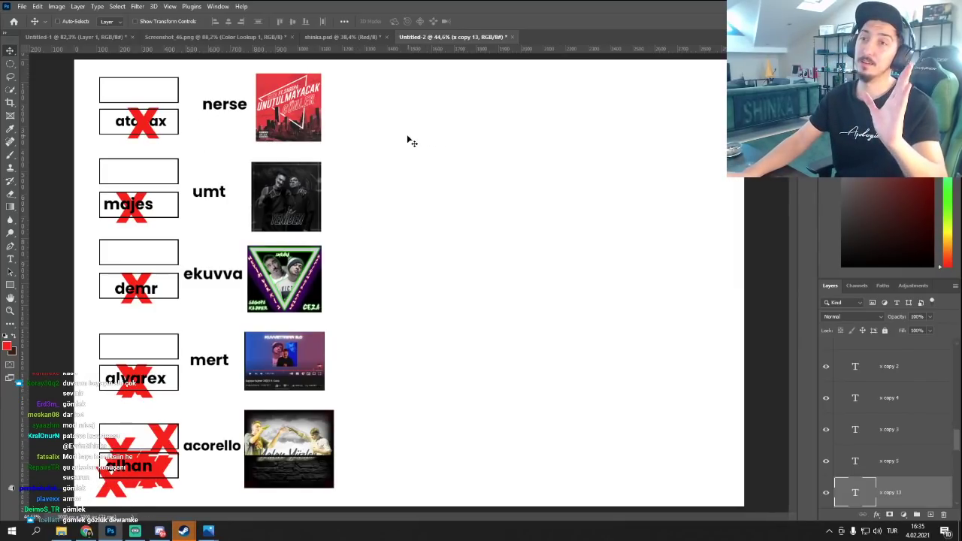
pyautogui.click(304, 120)
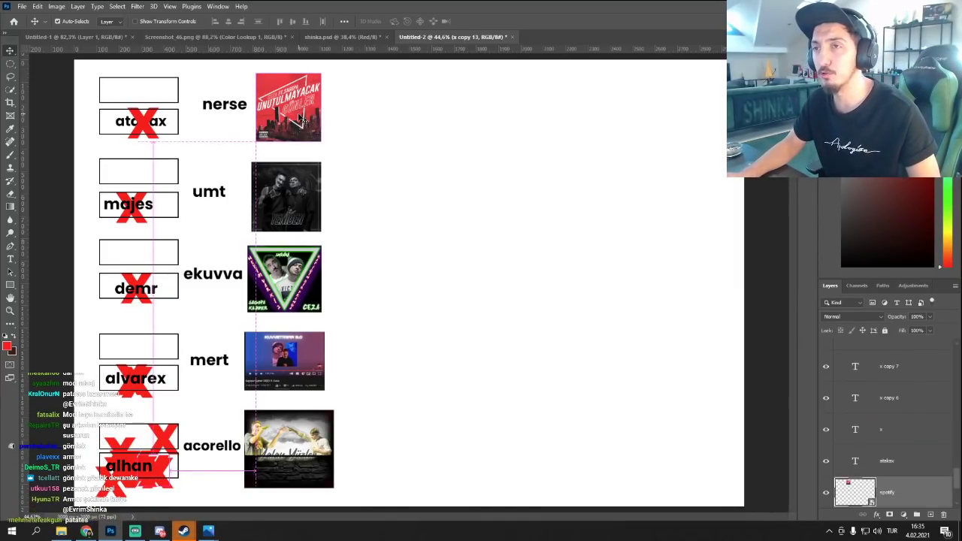
pyautogui.moveTo(296, 114); pyautogui.dragTo(397, 211)
pyautogui.hotkey('ctrl', 't')
pyautogui.moveTo(423, 172); pyautogui.dragTo(494, 96)
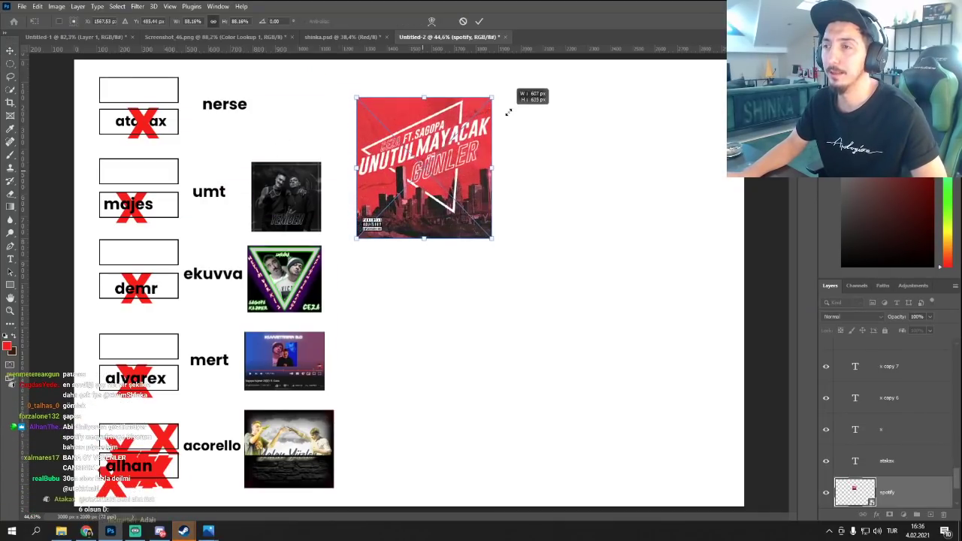
pyautogui.moveTo(451, 166); pyautogui.dragTo(419, 215)
pyautogui.moveTo(459, 143); pyautogui.dragTo(474, 130)
pyautogui.moveTo(462, 188); pyautogui.dragTo(477, 202)
pyautogui.press('Return')
# Nudge the first pair's winning label left and enlarge the "Unutulmayacak Günler" cover to about 121% near mid-canvas.
pyautogui.moveTo(219, 112)
pyautogui.mouseDown()
pyautogui.moveTo(264, 104)
pyautogui.moveTo(206, 120)
pyautogui.moveTo(214, 111)
pyautogui.mouseUp()
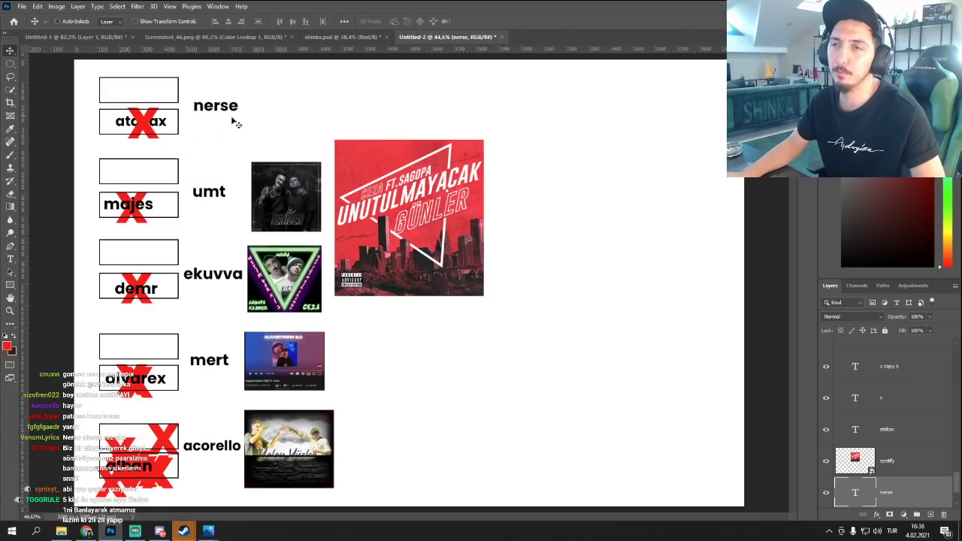
pyautogui.moveTo(451, 173); pyautogui.dragTo(465, 148)
pyautogui.hotkey('ctrl', 't')
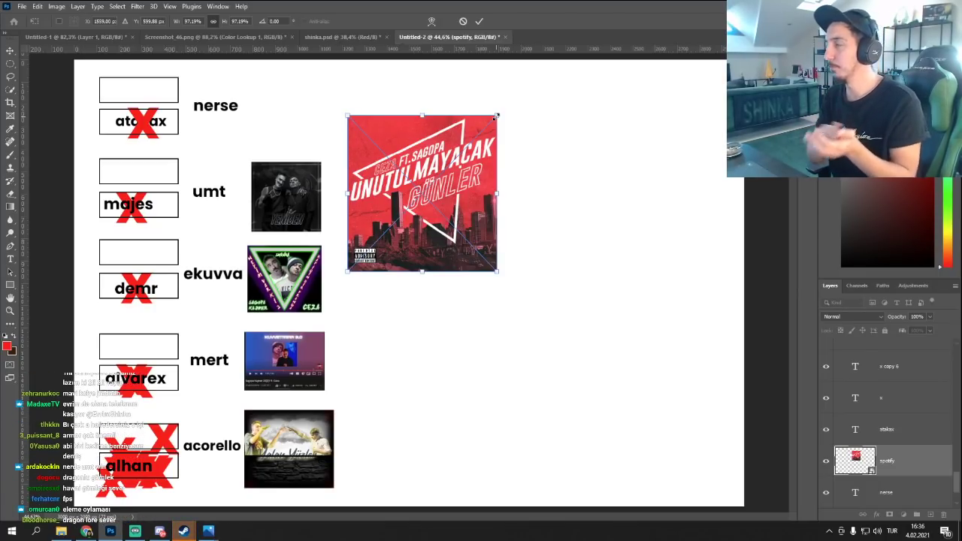
pyautogui.moveTo(499, 114); pyautogui.dragTo(540, 95)
pyautogui.moveTo(521, 131); pyautogui.dragTo(498, 251)
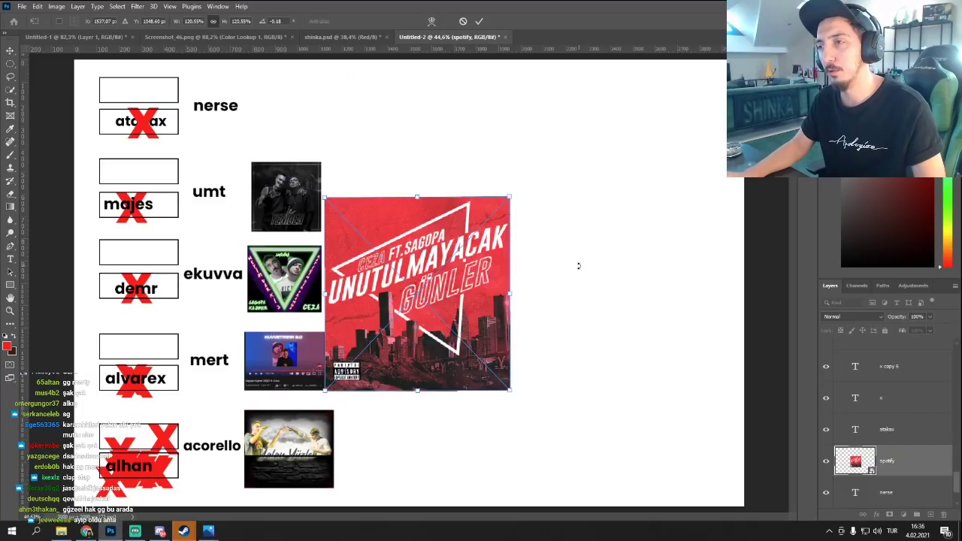
pyautogui.press('Return')
# Enlarge the "Yeniden" cover beside the red cover at a matching size and move both contestants' labels above their covers.
pyautogui.keyDown('ctrl'); pyautogui.click(272, 212); pyautogui.keyUp('ctrl')
pyautogui.moveTo(272, 213); pyautogui.dragTo(542, 373)
pyautogui.hotkey('ctrl', 't')
pyautogui.moveTo(592, 322); pyautogui.dragTo(718, 259)
pyautogui.press('Escape')
pyautogui.press('Return')
pyautogui.moveTo(214, 194); pyautogui.dragTo(631, 181)
pyautogui.moveTo(275, 103); pyautogui.dragTo(466, 179)
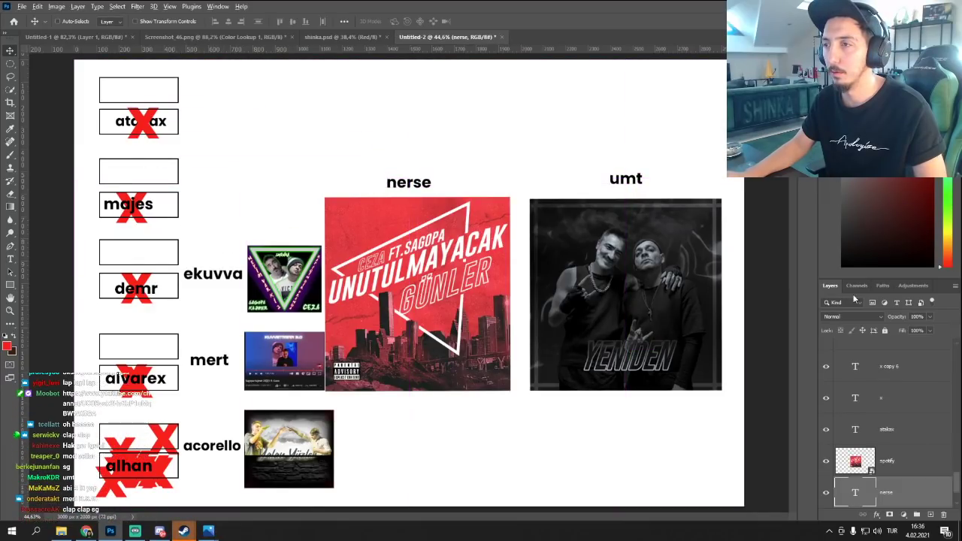
# Examine the "Unutulmayacak Günler" and "Yeniden" covers side by side at close range.
pyautogui.scroll(3, 468, 253)
pyautogui.hscroll(2, 451, 259)
pyautogui.click(498, 268)
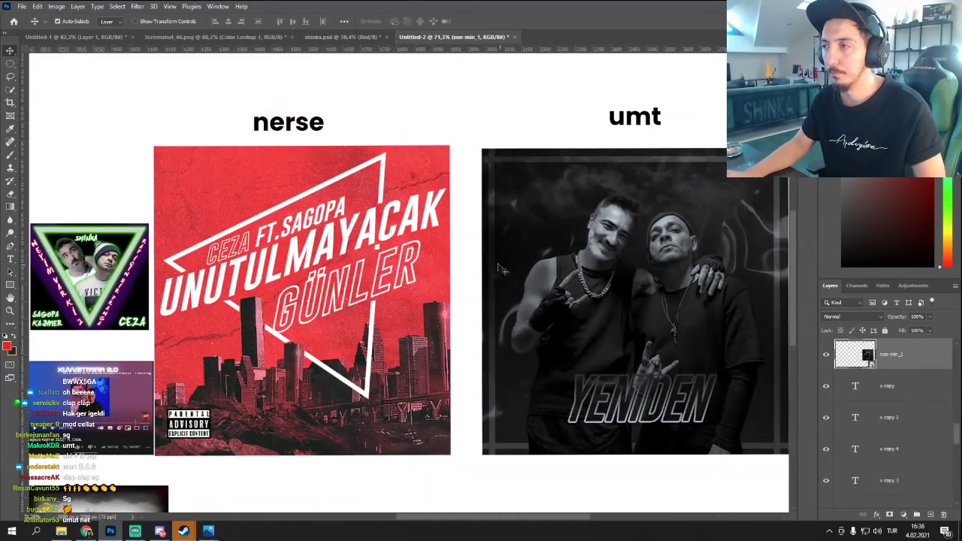
pyautogui.hscroll(2, 471, 86)
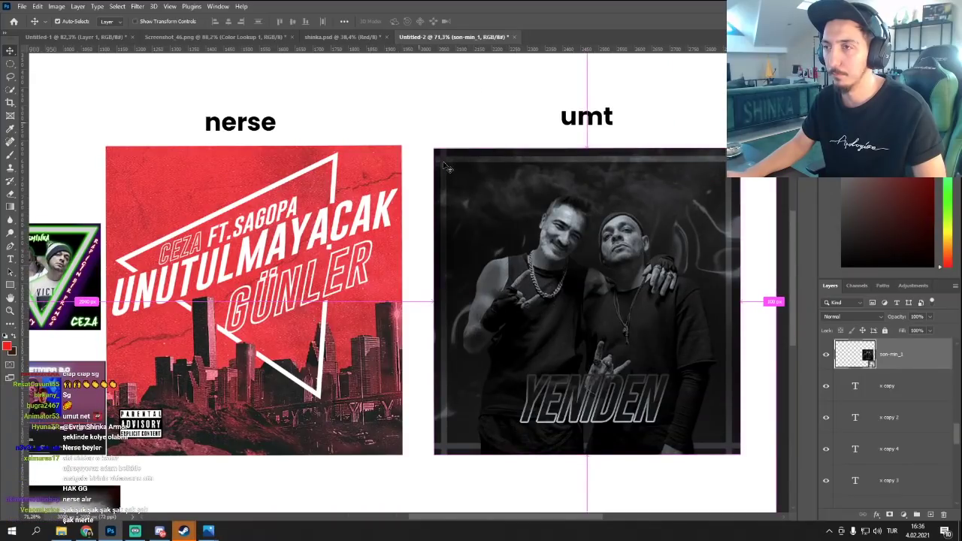
pyautogui.hscroll(1, 432, 143)
pyautogui.scroll(1, 423, 118)
pyautogui.scroll(1, 421, 146)
pyautogui.scroll(-2, 427, 179)
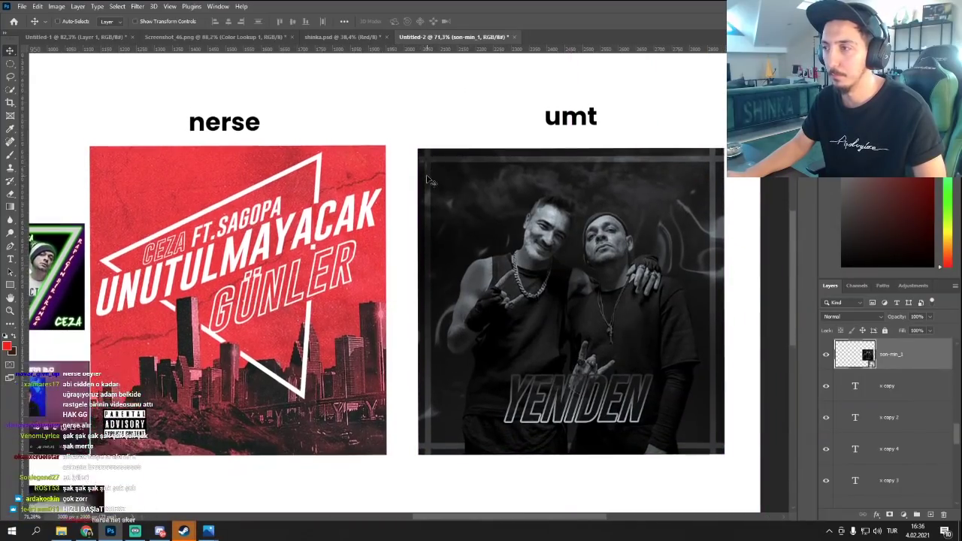
pyautogui.scroll(1, 426, 180)
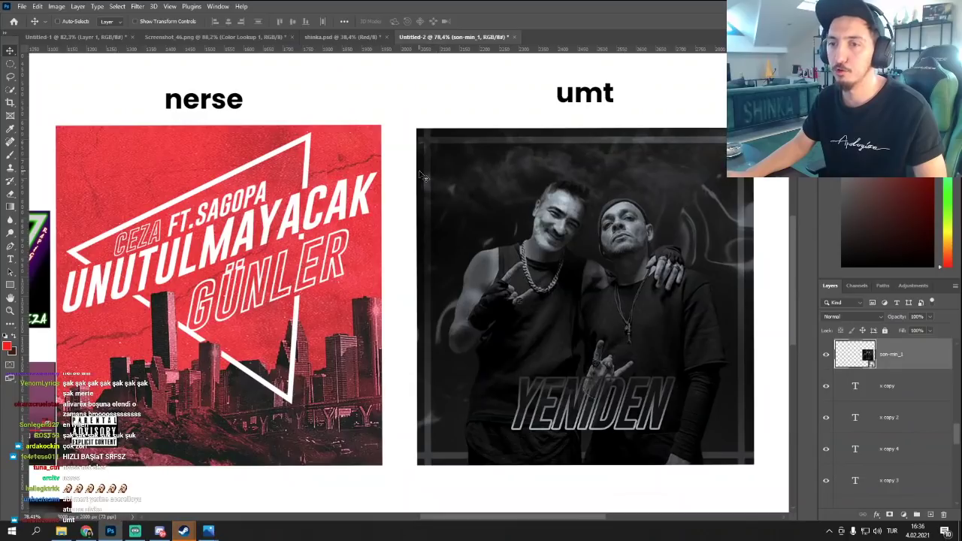
pyautogui.scroll(1, 423, 177)
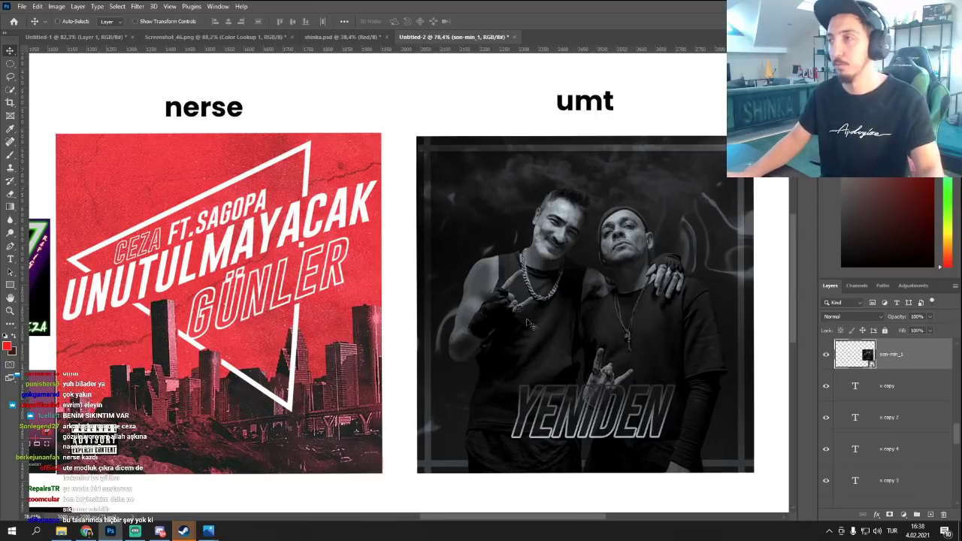
# Move the "Yeniden" contestant's label between the first two pairs and cross it out with red X copies.
pyautogui.scroll(-3, 423, 177)
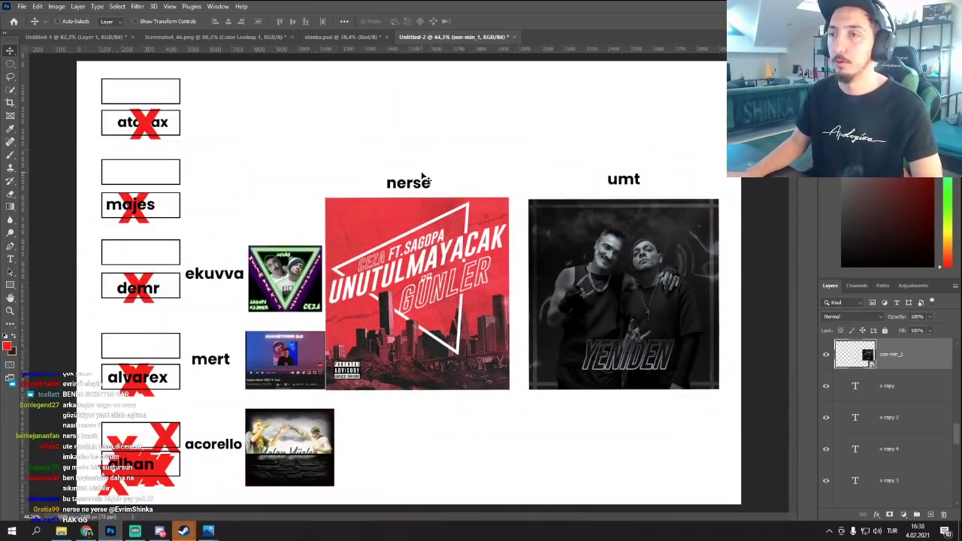
pyautogui.moveTo(622, 186); pyautogui.dragTo(204, 151)
pyautogui.moveTo(150, 129); pyautogui.dragTo(179, 167)
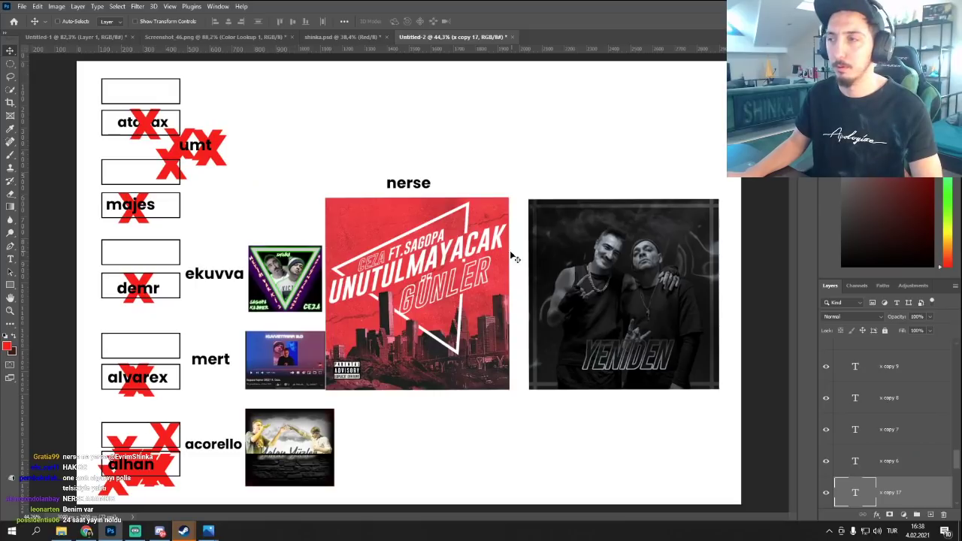
# Move the winning label to the canvas's upper middle with the "Unutulmayacak Günler" cover shrunk beneath it, and delete the "Yeniden" cover.
pyautogui.moveTo(312, 289); pyautogui.dragTo(434, 81)
pyautogui.click(571, 109)
pyautogui.hotkey('ctrl', 't')
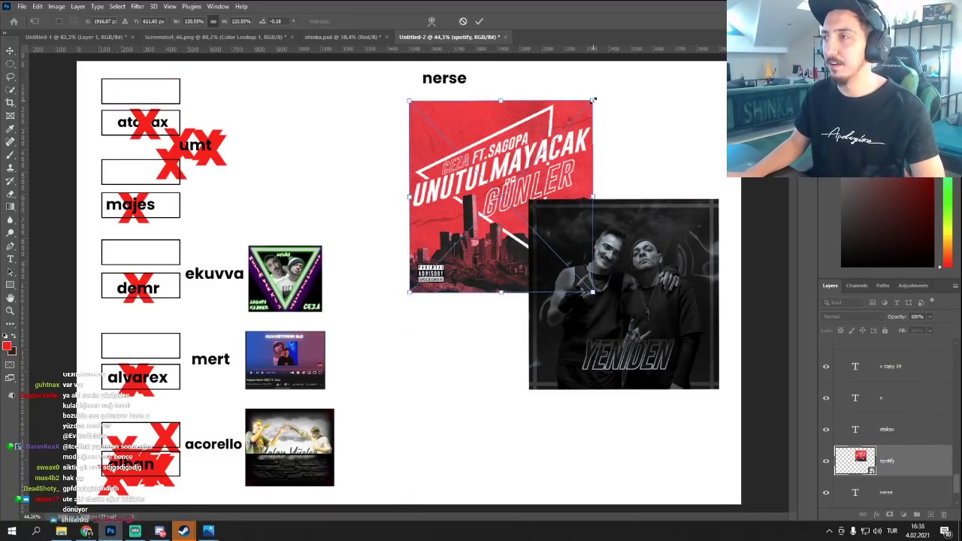
pyautogui.moveTo(593, 99); pyautogui.dragTo(500, 197)
pyautogui.moveTo(488, 252); pyautogui.dragTo(481, 147)
pyautogui.press('Return')
pyautogui.click(624, 301)
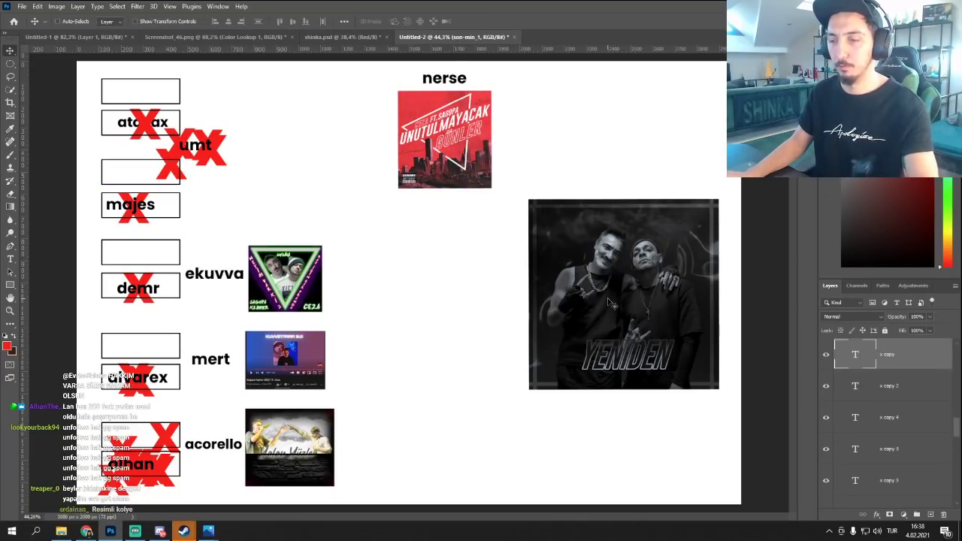
pyautogui.press('Delete')
# Move the third pair's winning label below the red cover and enlarge the neon triangle cover beneath that label.
pyautogui.click(225, 280)
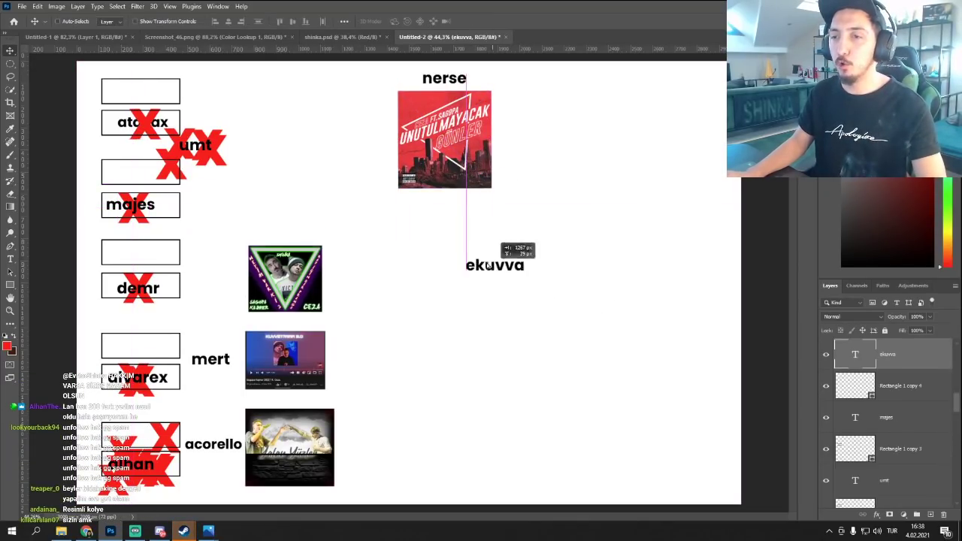
pyautogui.moveTo(493, 269); pyautogui.dragTo(437, 262)
pyautogui.moveTo(297, 285); pyautogui.dragTo(387, 381)
pyautogui.keyDown('ctrl'); pyautogui.click(288, 295); pyautogui.keyUp('ctrl')
pyautogui.hotkey('ctrl', 't')
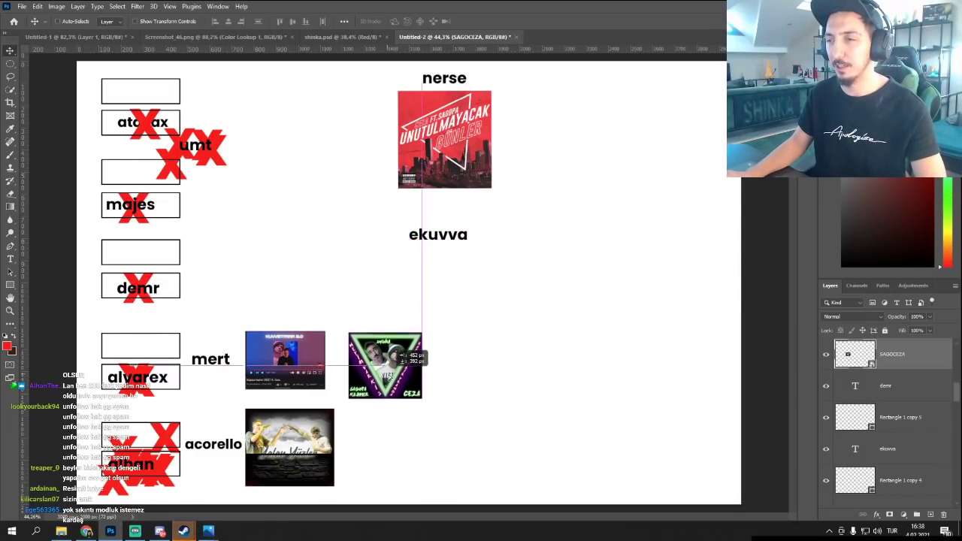
pyautogui.moveTo(424, 332); pyautogui.dragTo(521, 236)
pyautogui.moveTo(486, 328); pyautogui.dragTo(498, 347)
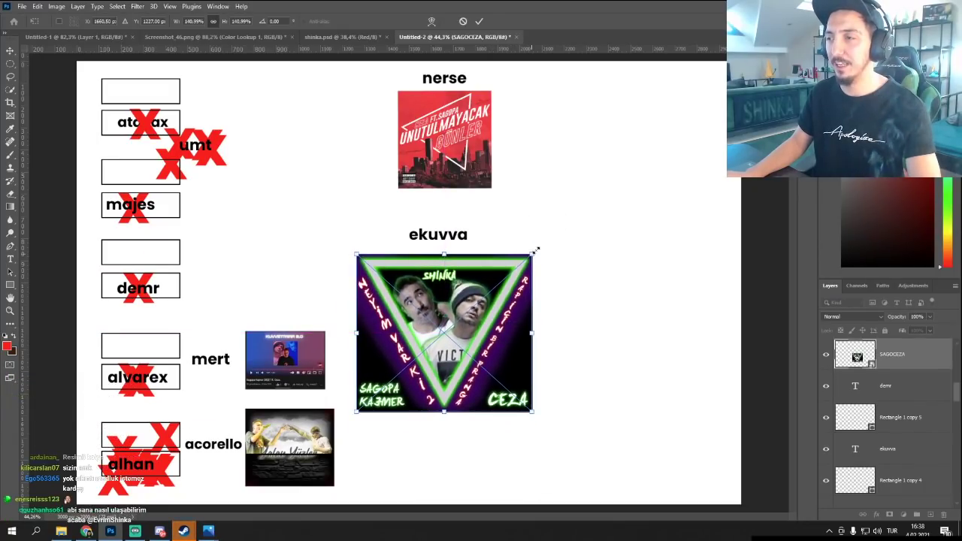
pyautogui.moveTo(532, 255); pyautogui.dragTo(544, 248)
pyautogui.press('Return')
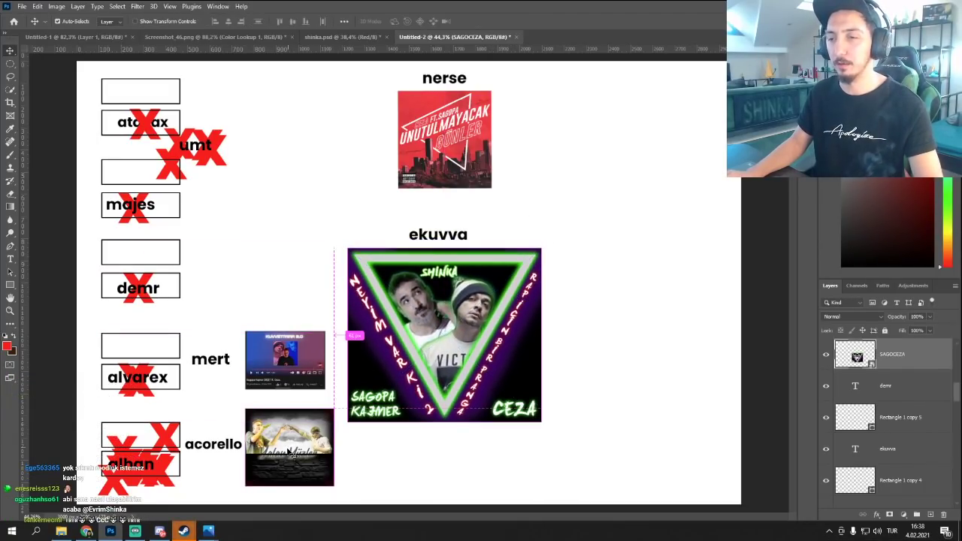
# Move the "Yalan Yüzler" cover beside the neon triangle cover and enlarge it to a matching size.
pyautogui.moveTo(330, 459); pyautogui.dragTo(626, 406)
pyautogui.hotkey('ctrl', 't')
pyautogui.moveTo(630, 355); pyautogui.dragTo(735, 263)
pyautogui.moveTo(703, 337)
pyautogui.mouseDown()
pyautogui.moveTo(701, 325)
pyautogui.moveTo(701, 334)
pyautogui.mouseUp()
pyautogui.press('Return')
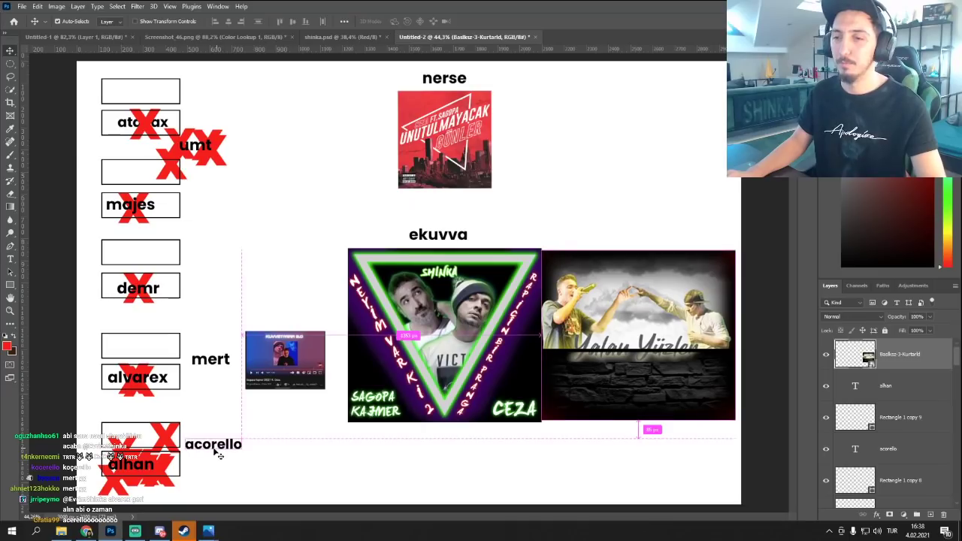
# Move the bottom pair's winning label above the "Yalan Yüzler" cover and compare that cover closely with the neon triangle cover.
pyautogui.click(218, 453)
pyautogui.moveTo(621, 269); pyautogui.dragTo(660, 226)
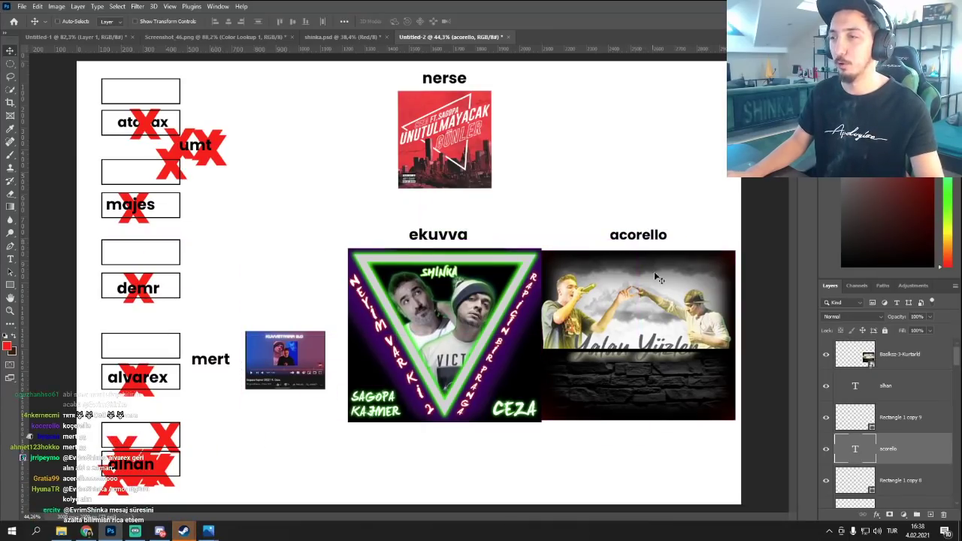
pyautogui.scroll(3, 628, 379)
pyautogui.scroll(-1, 516, 370)
pyautogui.scroll(-2, 496, 316)
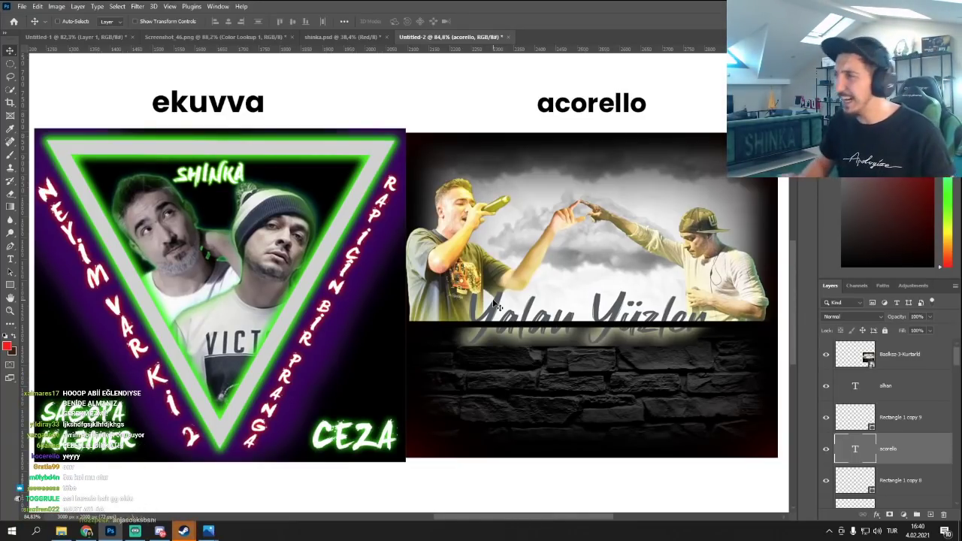
# Delete the neon triangle cover and move its contestant's label down beside the bottom bracket pair.
pyautogui.click(368, 308)
pyautogui.scroll(-4, 368, 308)
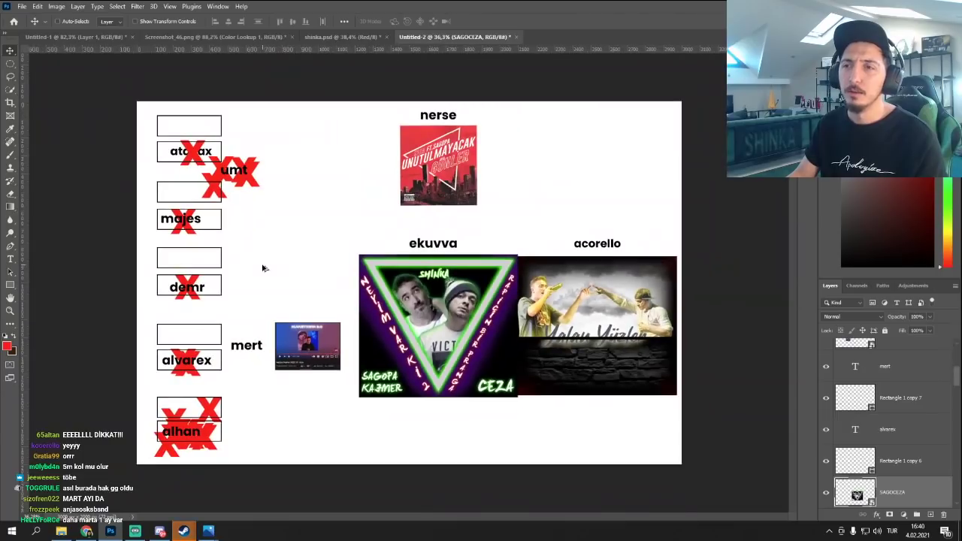
pyautogui.press('Delete')
pyautogui.moveTo(421, 244); pyautogui.dragTo(219, 420)
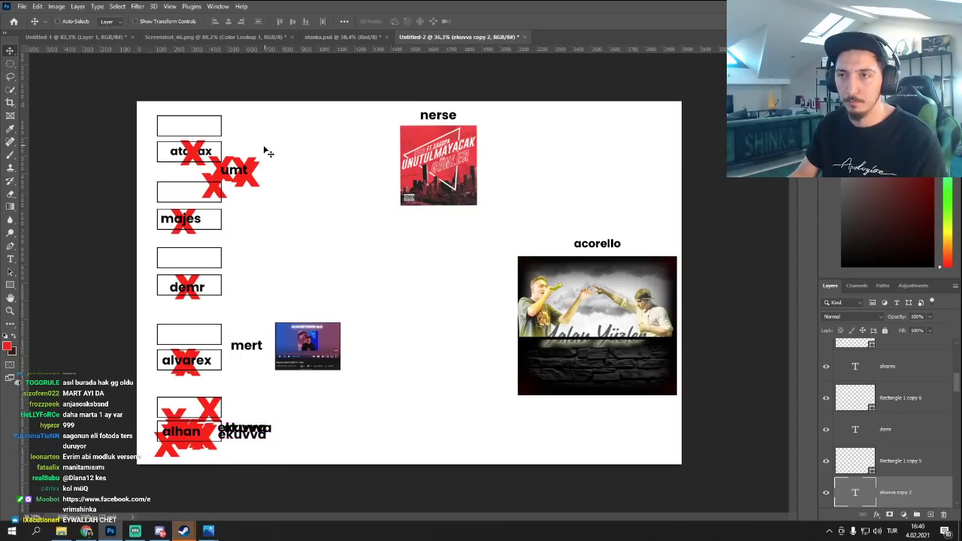
# Cross out the eliminated contestant's label with red X copies and scatter copies of the purple video screenshot around the fourth bracket pair.
pyautogui.moveTo(225, 181); pyautogui.dragTo(235, 443)
pyautogui.moveTo(226, 181); pyautogui.dragTo(319, 200)
pyautogui.click(310, 355)
pyautogui.moveTo(309, 354); pyautogui.dragTo(353, 376)
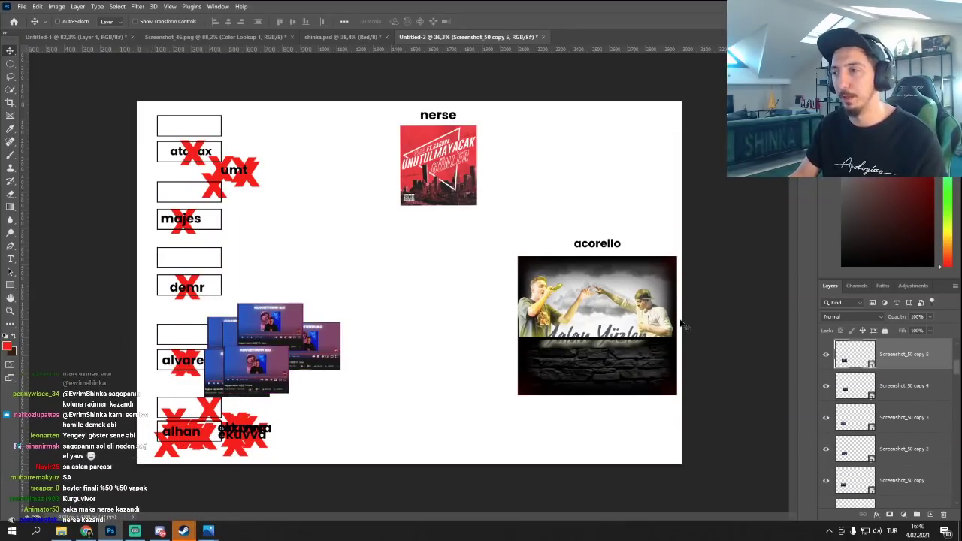
# Place the "Unutulmayacak Günler" cover, enlarged, beside the "Yalan Yüzler" cover and move its contestant's label directly above it.
pyautogui.moveTo(613, 351); pyautogui.dragTo(543, 326)
pyautogui.moveTo(427, 154); pyautogui.dragTo(481, 282)
pyautogui.hotkey('ctrl', 't')
pyautogui.press('Return')
pyautogui.press('t')
pyautogui.press('v')
pyautogui.moveTo(443, 127); pyautogui.dragTo(431, 252)
# Compare the "Unutulmayacak Günler" and "Yalan Yüzler" covers side by side, both close up and within the whole canvas.
pyautogui.scroll(3, 590, 253)
pyautogui.hscroll(2, 526, 278)
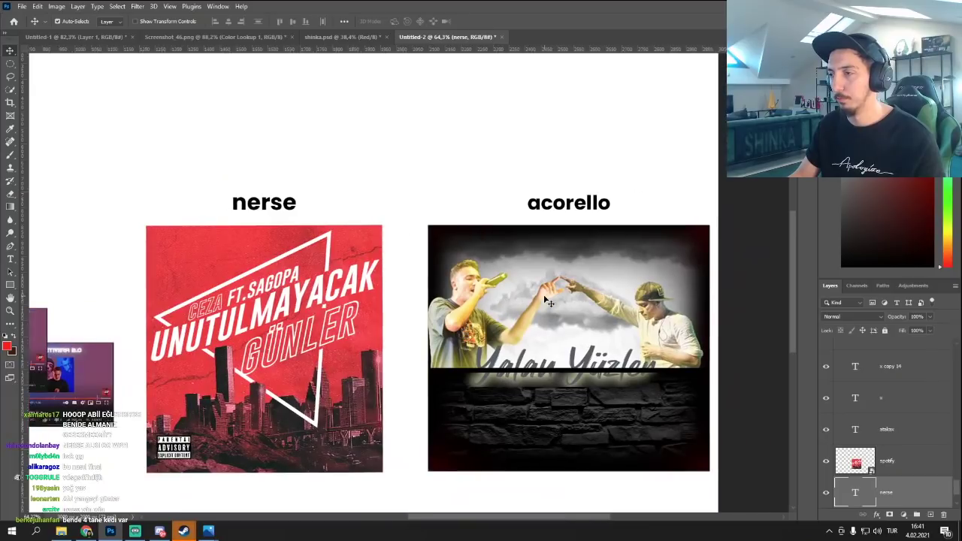
pyautogui.scroll(-3, 487, 293)
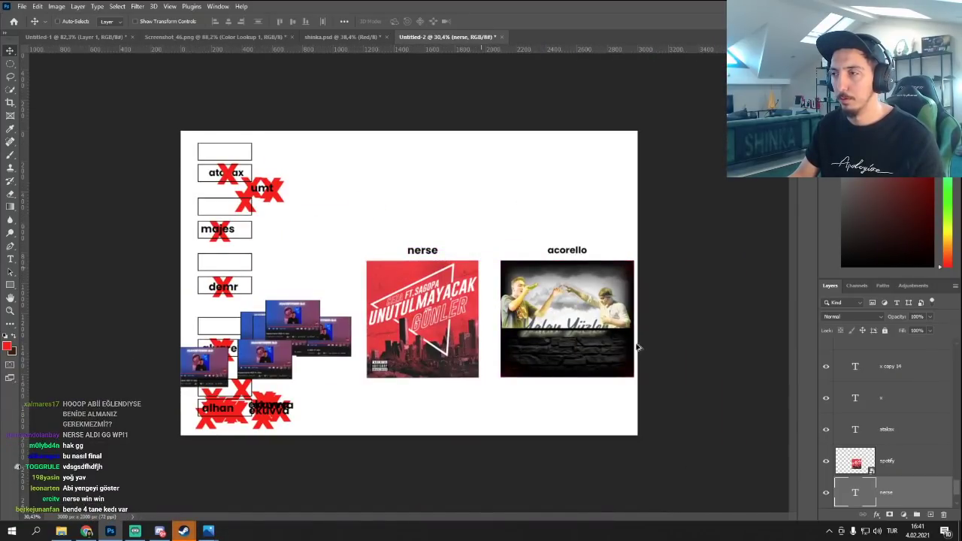
pyautogui.scroll(5, 500, 304)
pyautogui.press('ctrl')
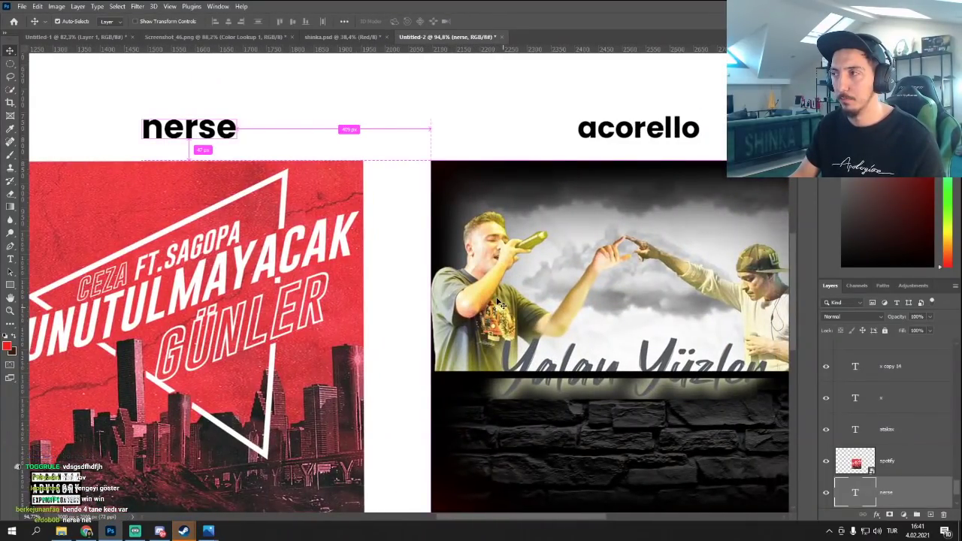
pyautogui.scroll(-1, 500, 305)
pyautogui.hscroll(1, 464, 163)
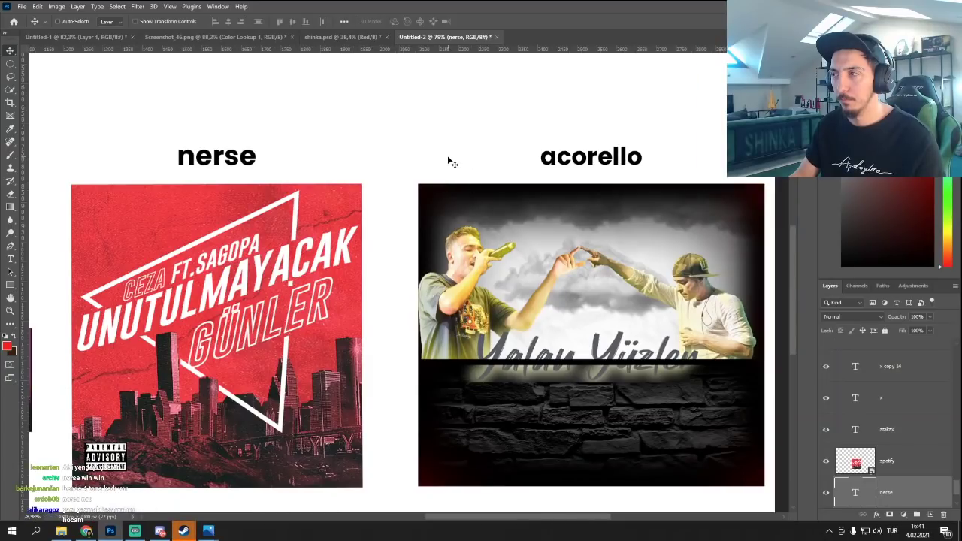
pyautogui.scroll(-1, 418, 171)
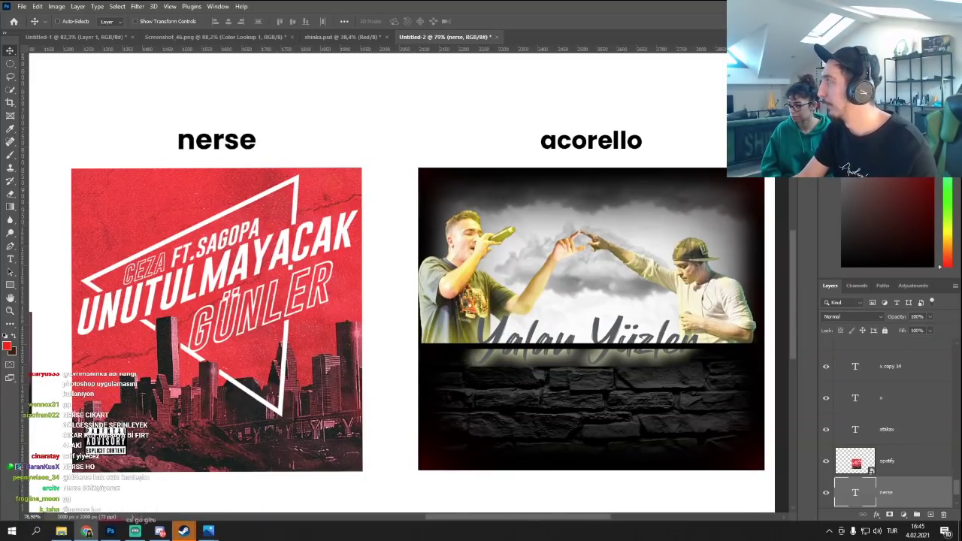
# Switch to the YouTube video "Yonca Evcimik - Abone", watch it full screen, pause it, and return to the Photoshop bracket.
pyautogui.hotkey('alt', 'Tab')
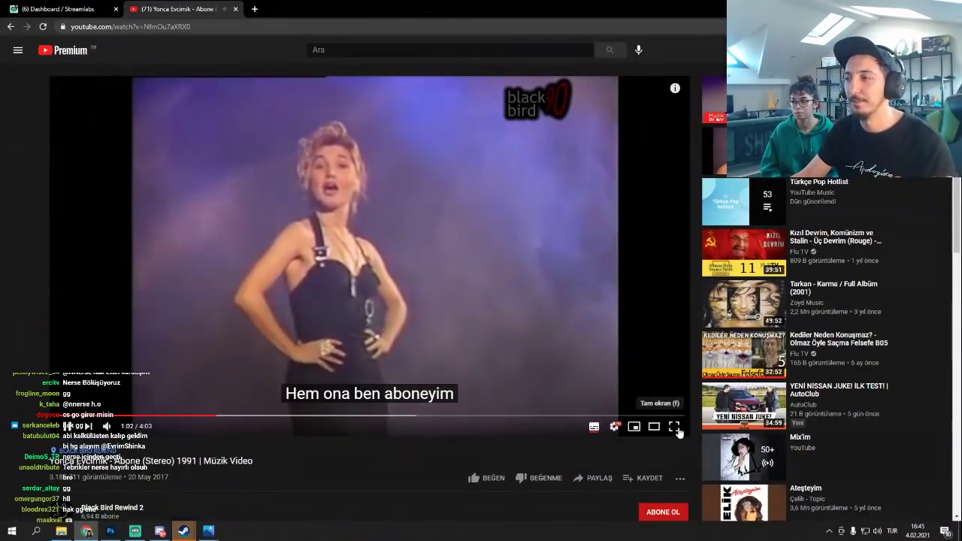
pyautogui.click(678, 426)
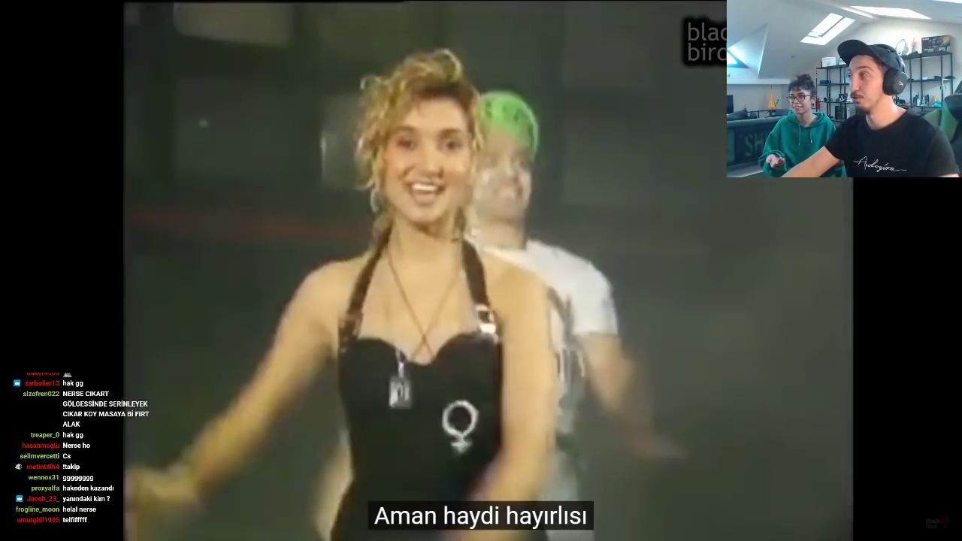
pyautogui.moveTo(204, 350)
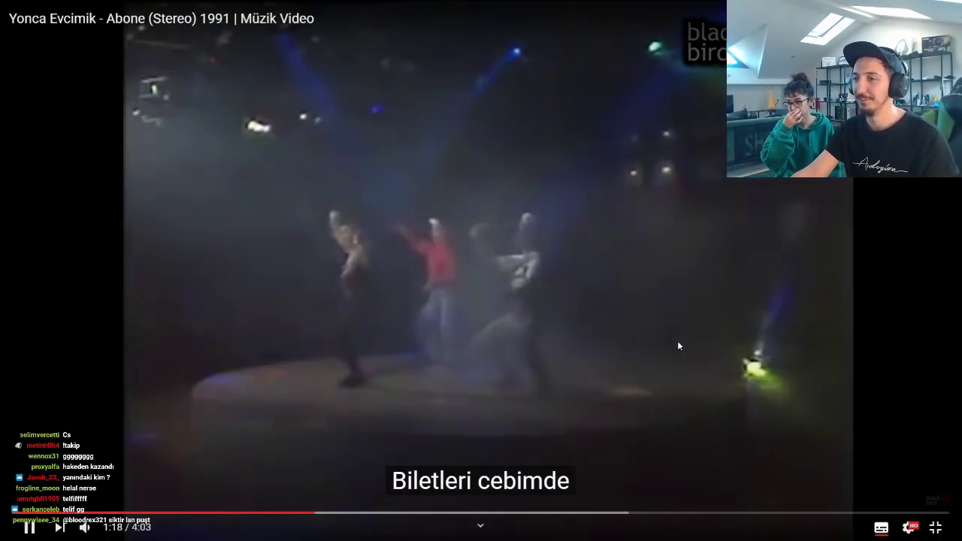
pyautogui.click(677, 346)
pyautogui.click(935, 528)
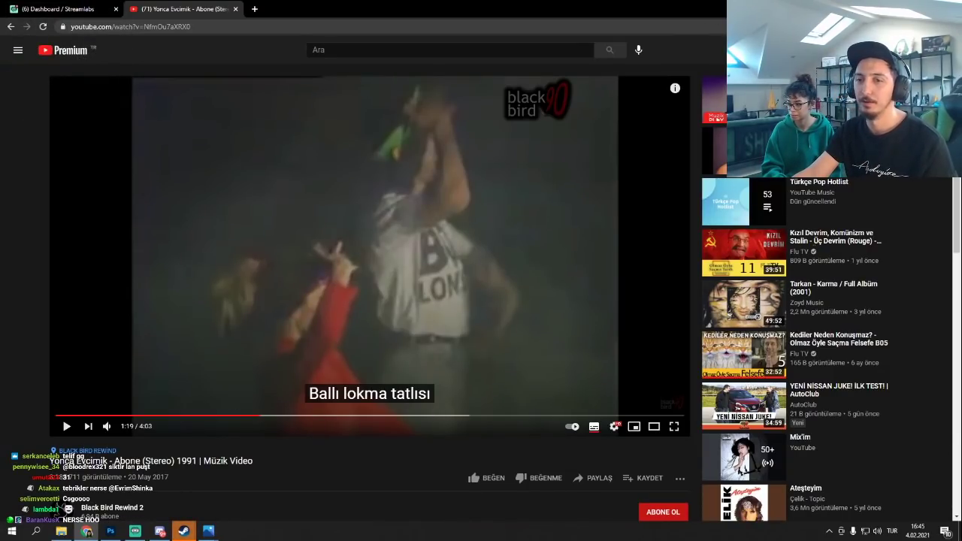
pyautogui.hotkey('alt', 'Tab')
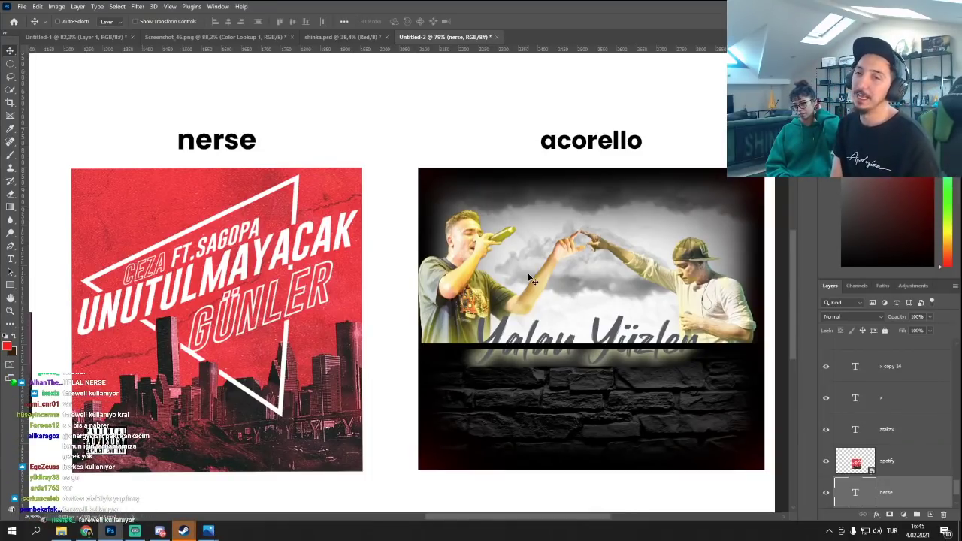
# Examine the "Yalan Yüzler" cover up close, including the two performers, the cut-off title lettering and the brick wall.
pyautogui.click(631, 299)
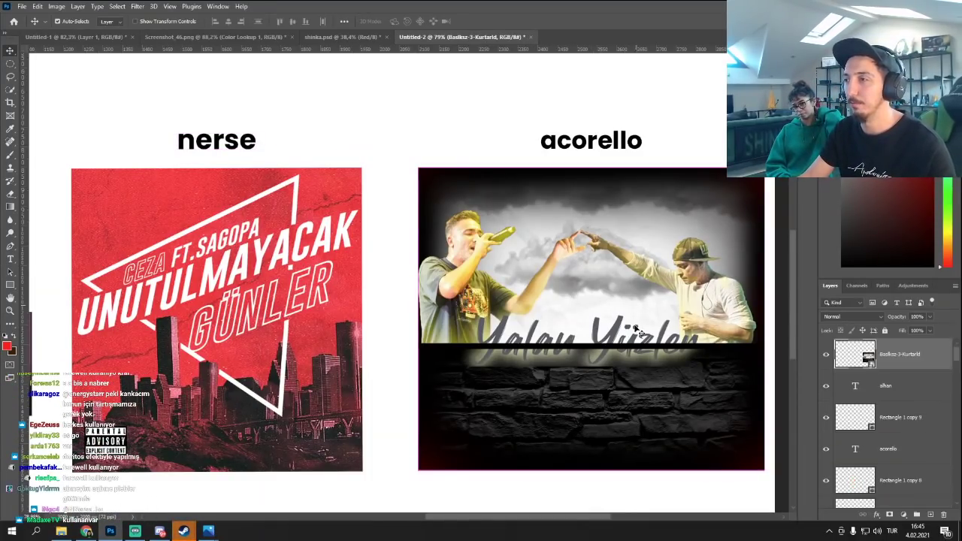
pyautogui.scroll(5, 669, 316)
pyautogui.scroll(1, 607, 264)
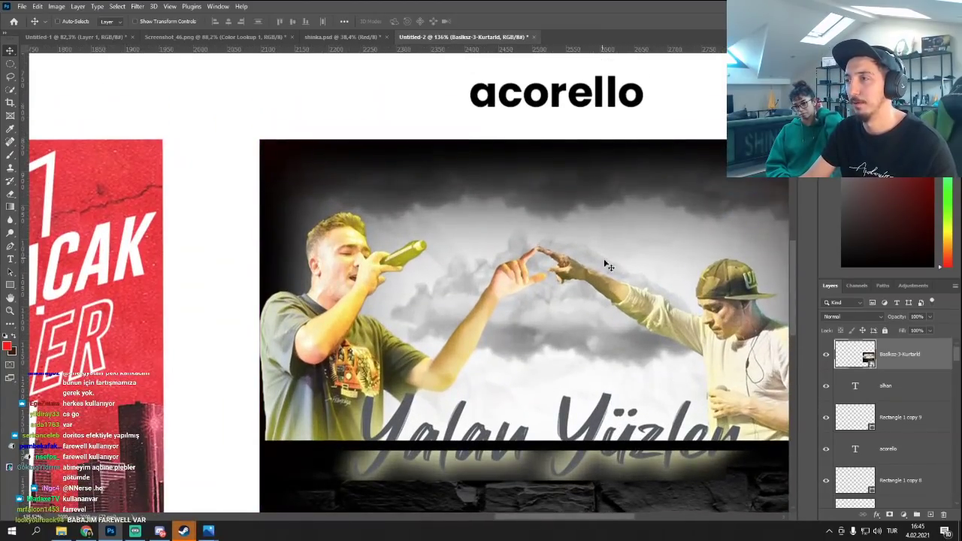
pyautogui.scroll(3, 646, 357)
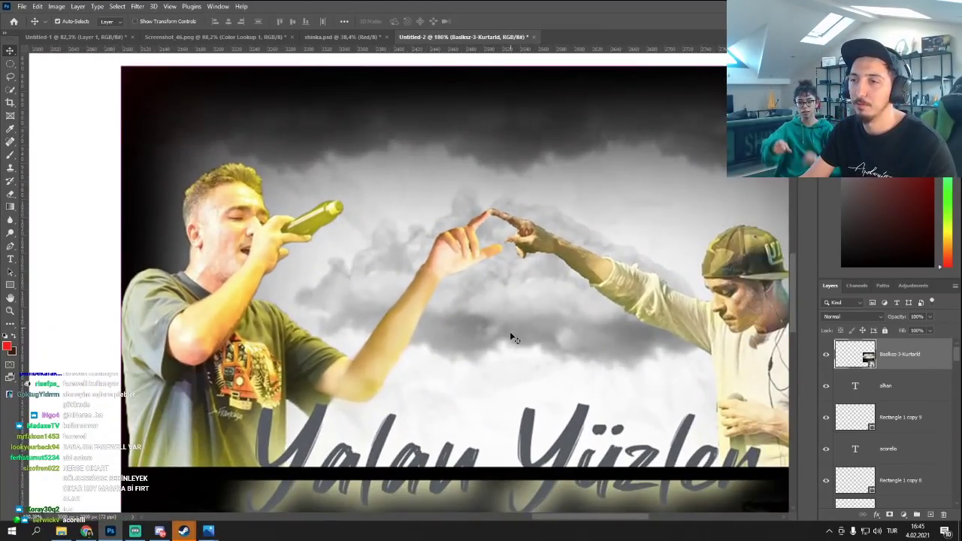
pyautogui.hscroll(1, 524, 336)
pyautogui.hscroll(1, 500, 342)
pyautogui.scroll(-2, 502, 347)
pyautogui.scroll(-1, 492, 337)
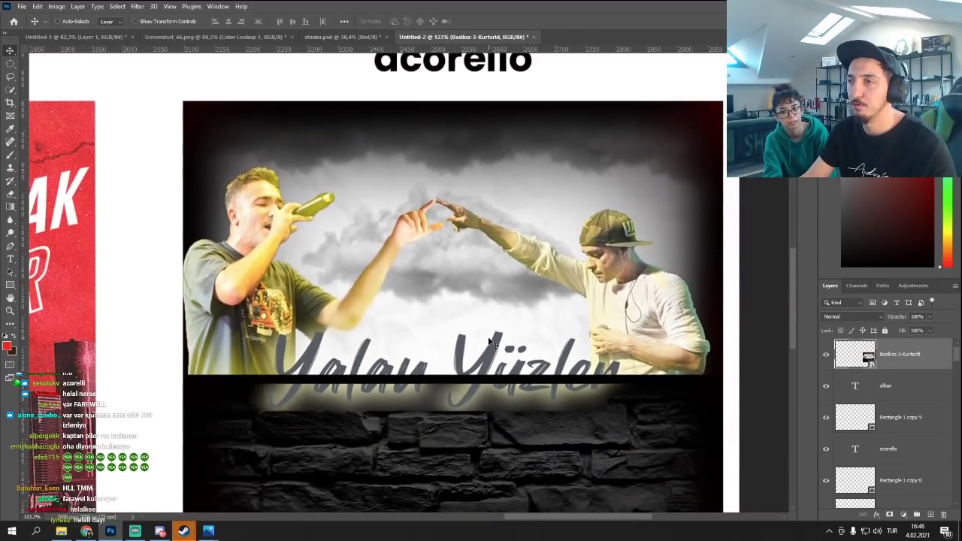
pyautogui.scroll(1, 492, 336)
pyautogui.scroll(-1, 492, 336)
pyautogui.scroll(1, 494, 336)
pyautogui.scroll(-3, 481, 342)
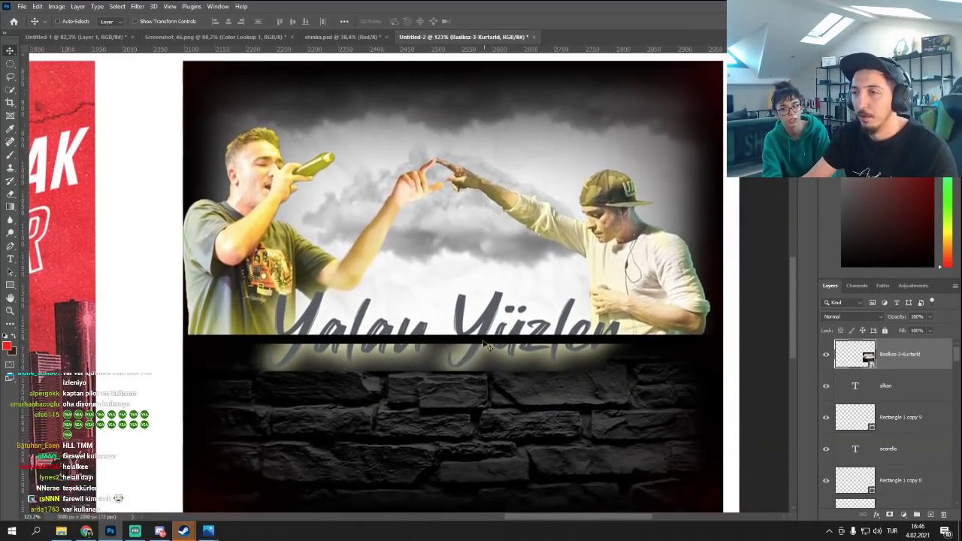
pyautogui.scroll(-1, 481, 346)
pyautogui.scroll(1, 496, 353)
pyautogui.scroll(1, 526, 368)
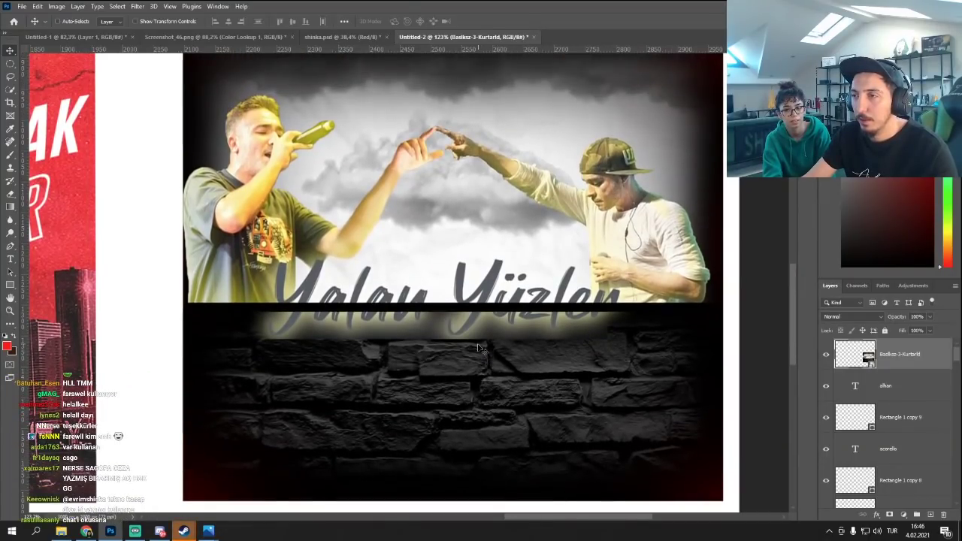
pyautogui.scroll(1, 546, 381)
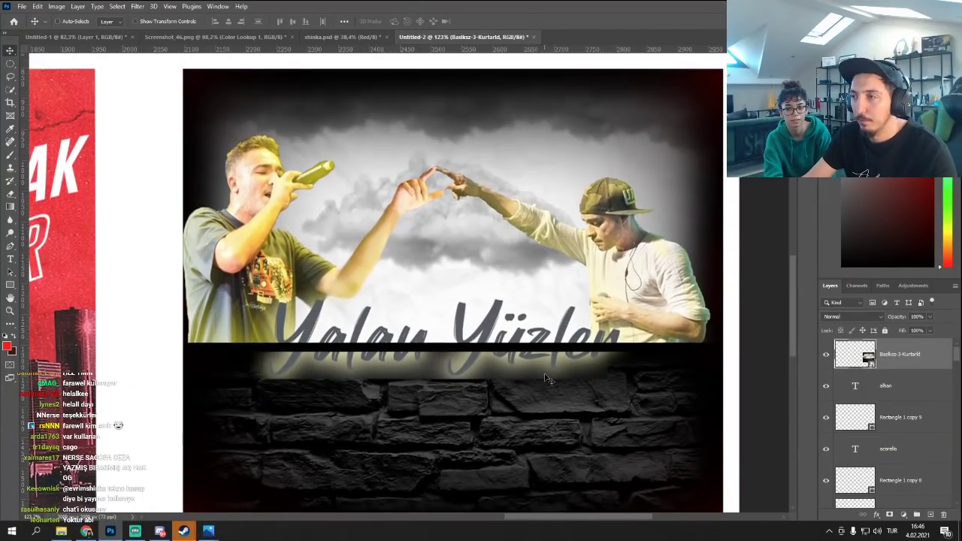
pyautogui.scroll(-1, 547, 369)
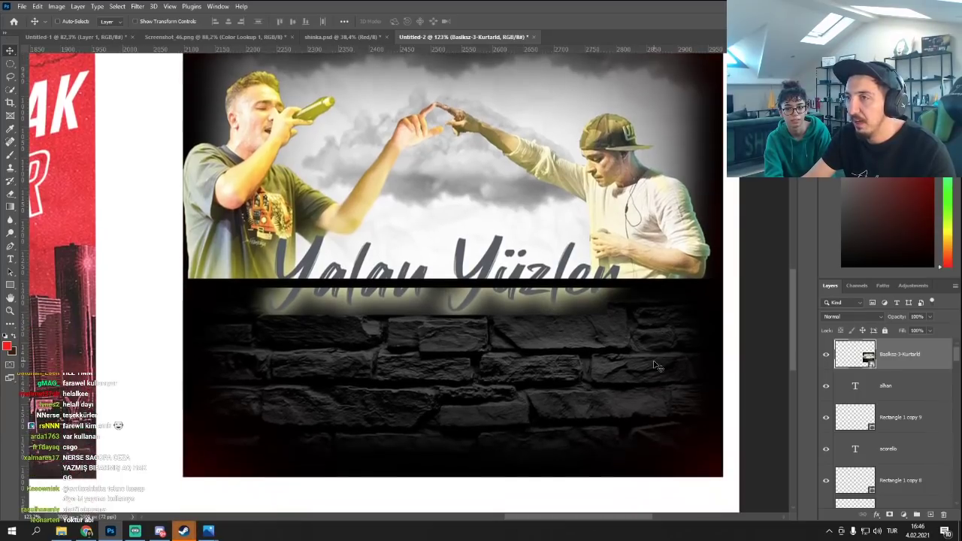
pyautogui.scroll(1, 601, 368)
pyautogui.scroll(-2, 654, 366)
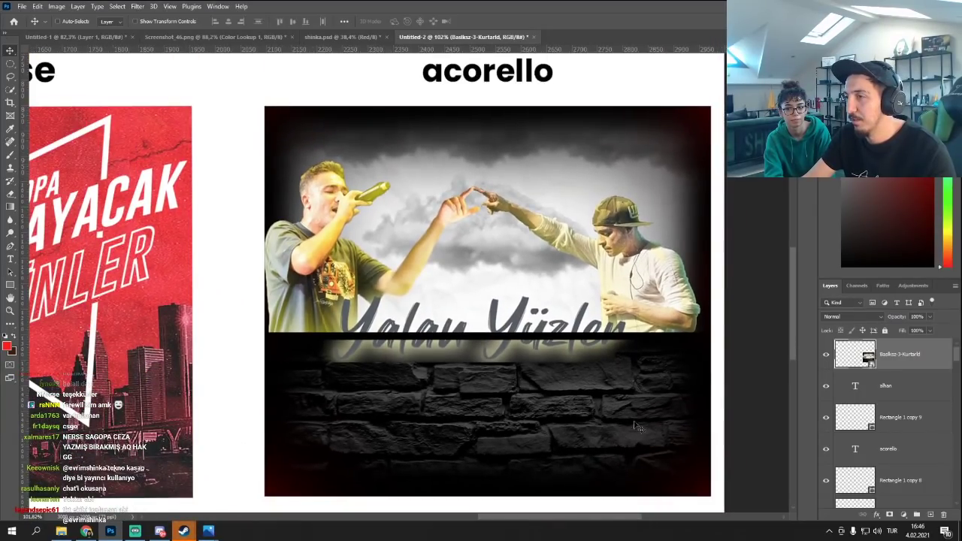